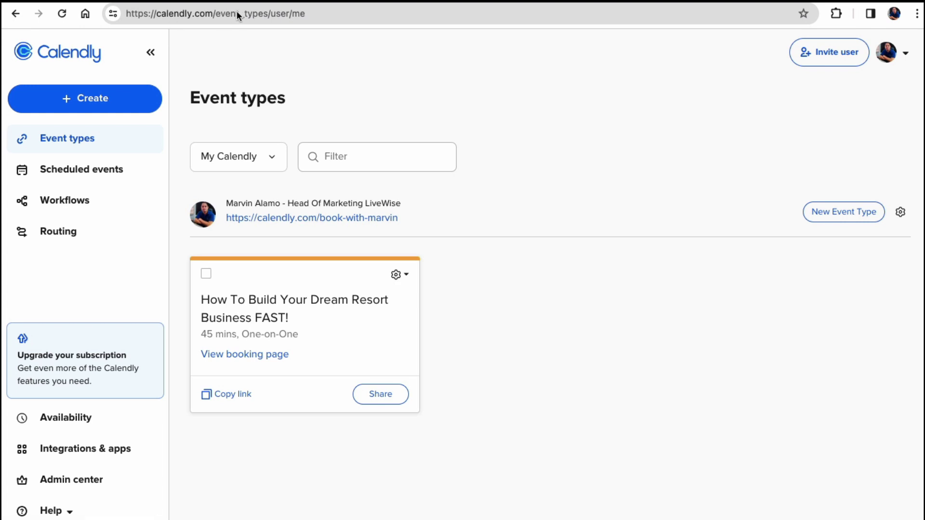
{"action": "left_click", "coordinate": [212, 13]}
{"action": "left_click_drag", "start_coordinate": [213, 13], "coordinate": [68, 32]}
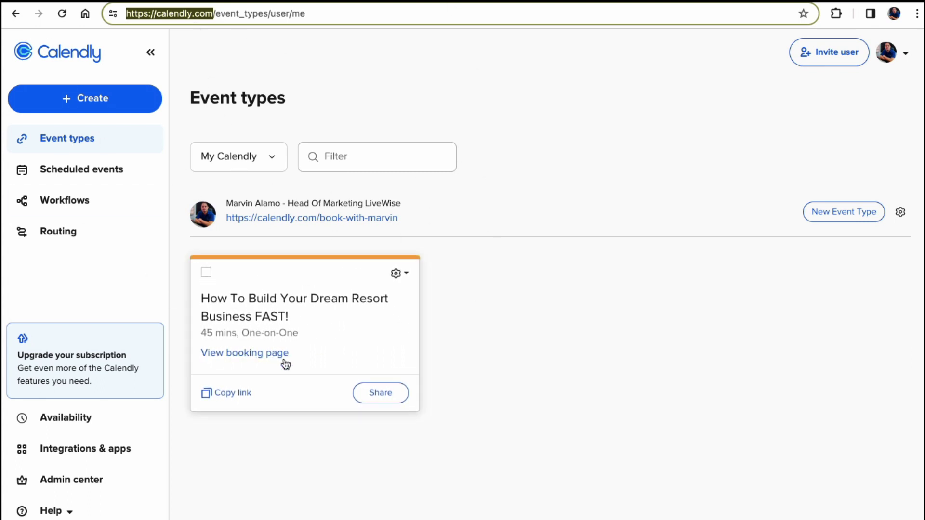
Step: Open the event details of "How To Build Your Dream Resort Business FAST!" and set the duration to 60 min
{"action": "left_click", "coordinate": [330, 334]}
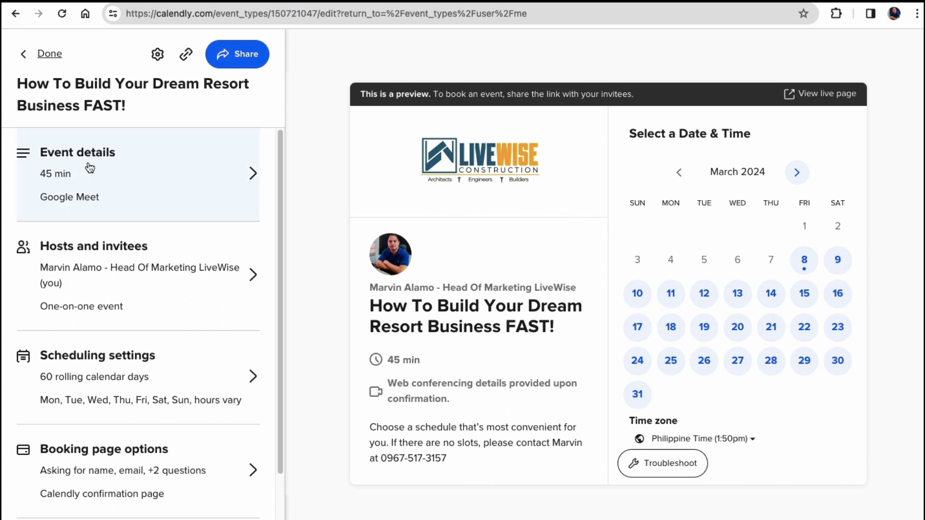
{"action": "left_click", "coordinate": [152, 201]}
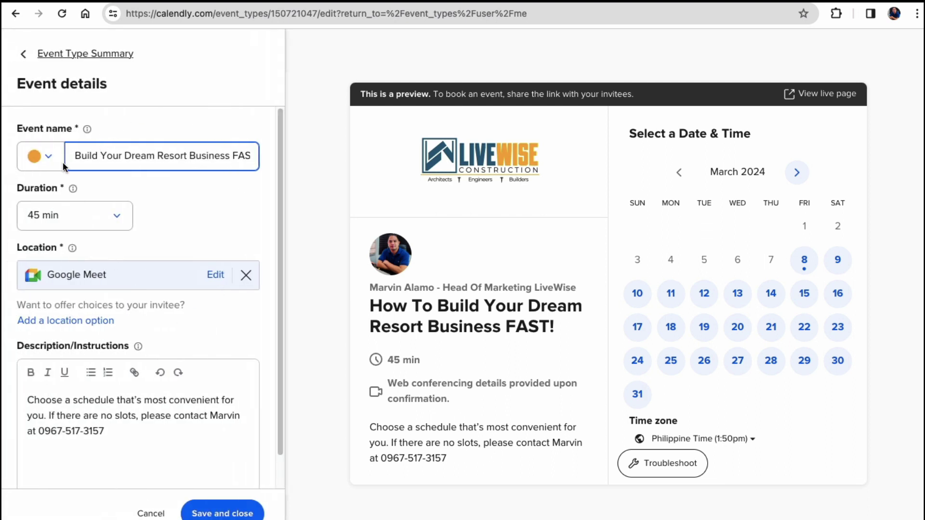
{"action": "left_click", "coordinate": [118, 215]}
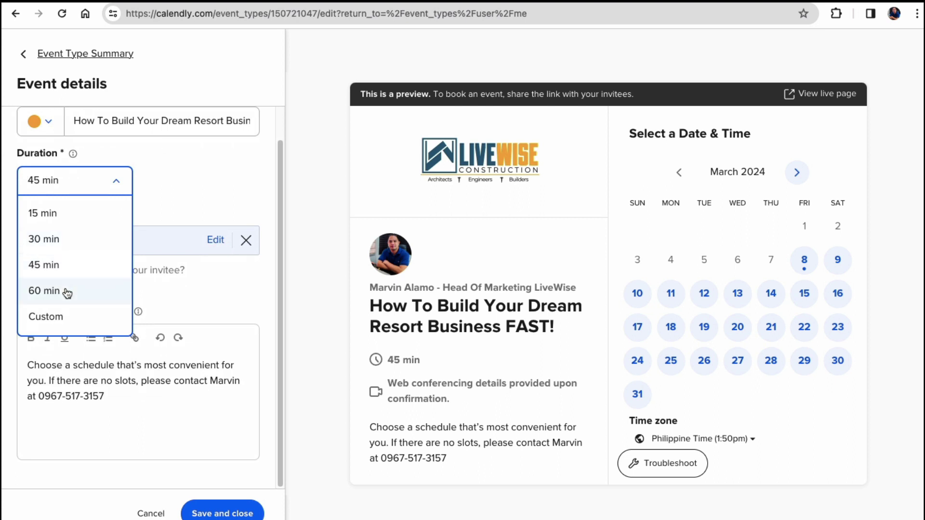
{"action": "left_click", "coordinate": [66, 293]}
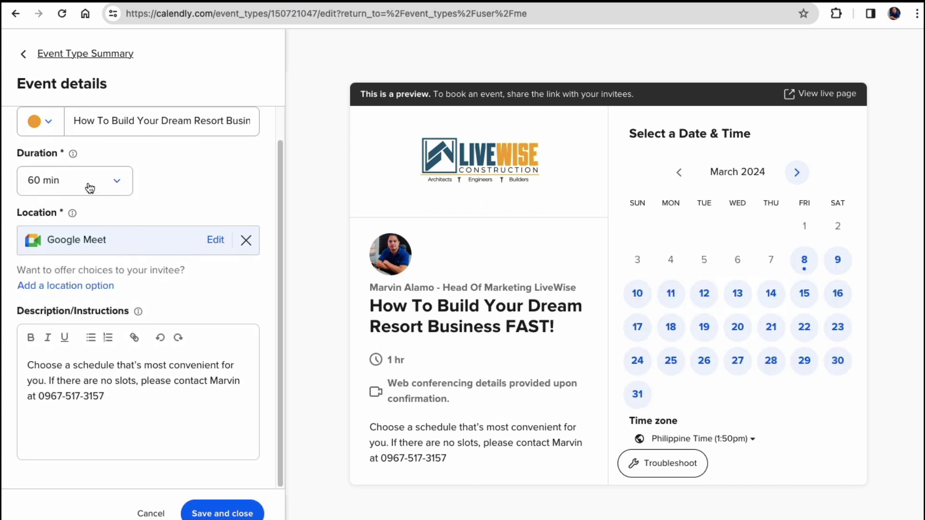
{"action": "left_click", "coordinate": [112, 183]}
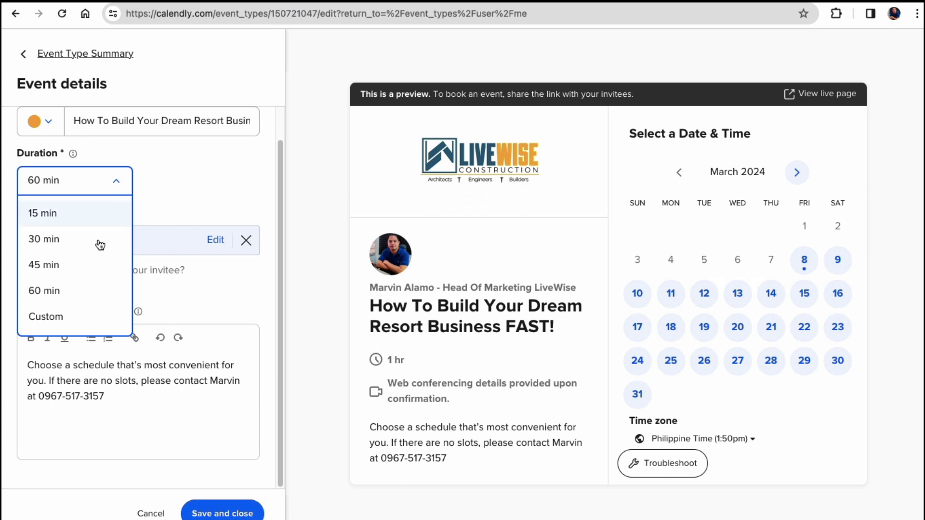
{"action": "left_click", "coordinate": [184, 178]}
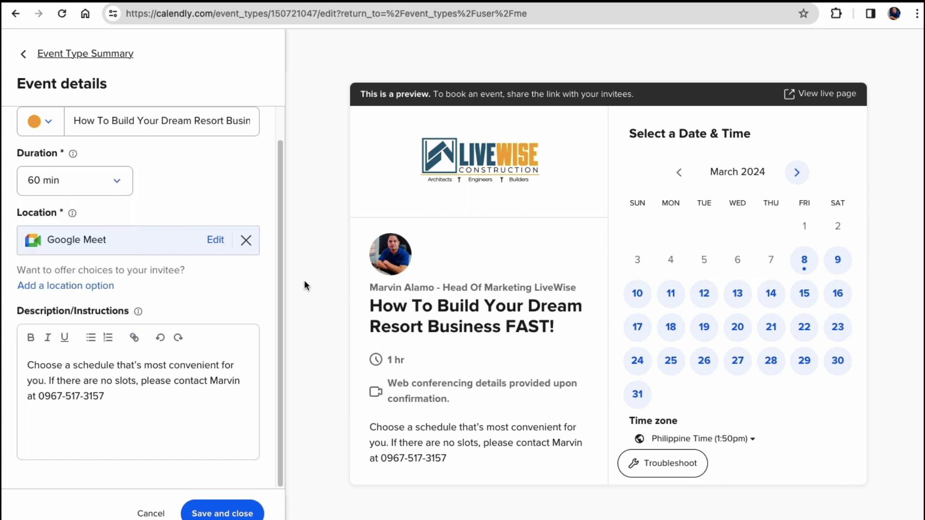
Step: Try an in-person meeting as the event's location, and choose Google Meet again instead
{"action": "left_click", "coordinate": [245, 241]}
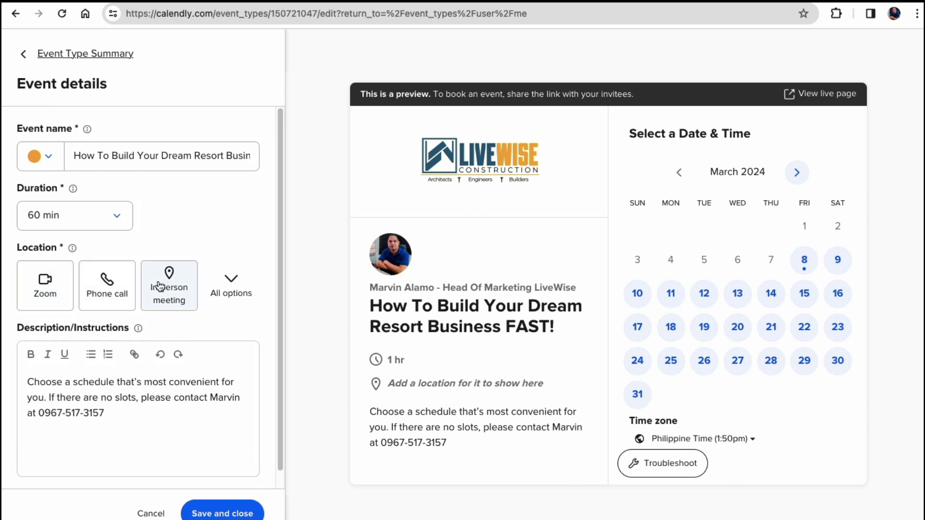
{"action": "left_click", "coordinate": [174, 302]}
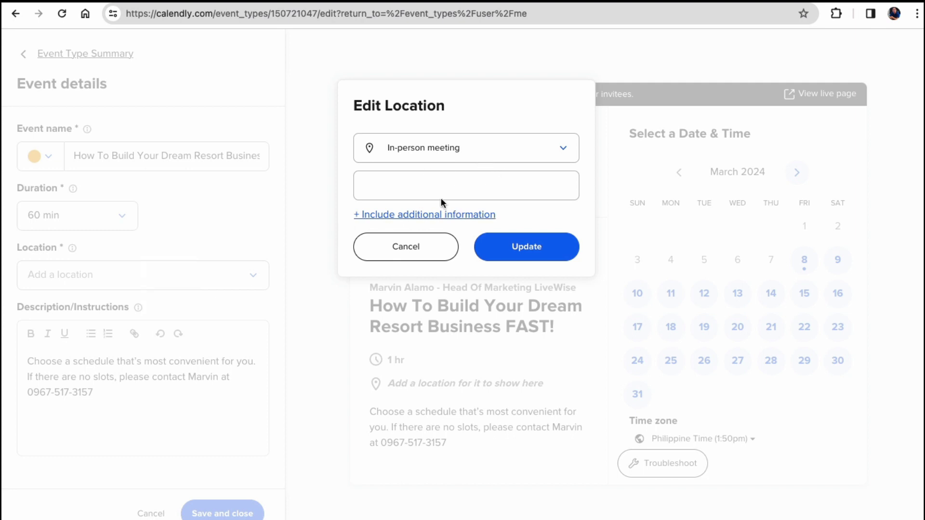
{"action": "left_click", "coordinate": [396, 247]}
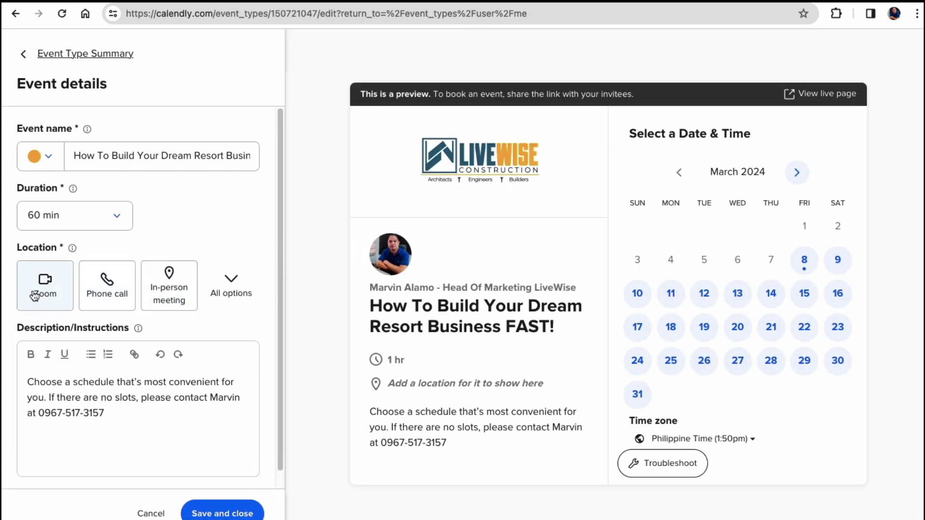
{"action": "left_click", "coordinate": [229, 287]}
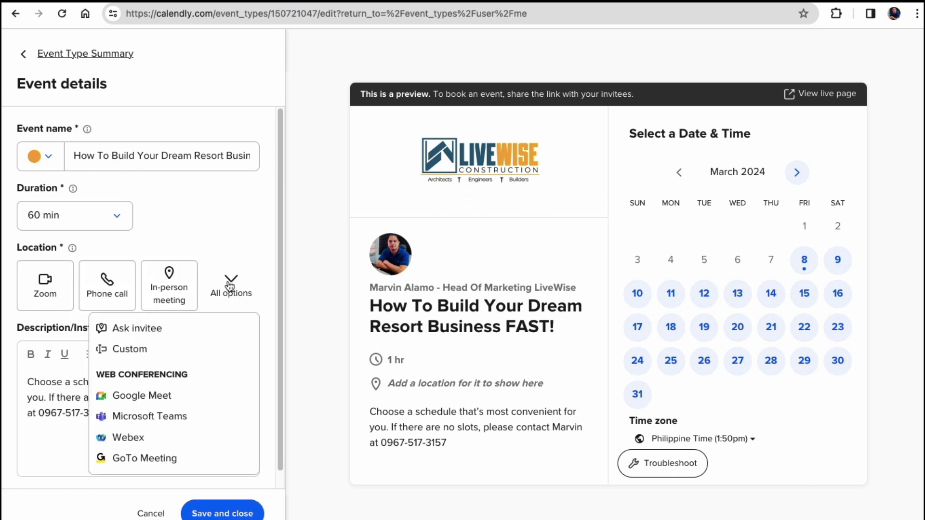
{"action": "left_click", "coordinate": [146, 393]}
Step: Check the description and instructions, and save the event details by returning to the event type summary
{"action": "scroll", "coordinate": [216, 319], "scroll_direction": "down", "scroll_amount": 1}
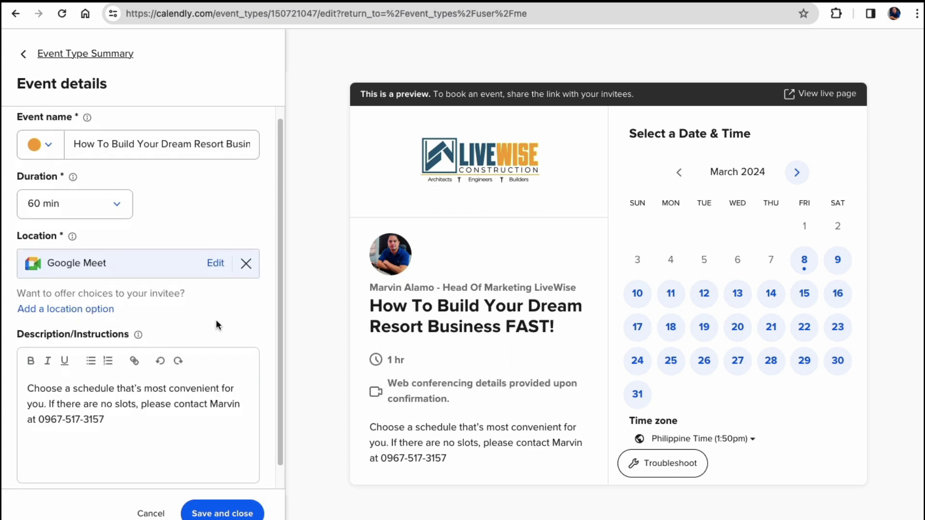
{"action": "scroll", "coordinate": [227, 317], "scroll_direction": "down", "scroll_amount": 1}
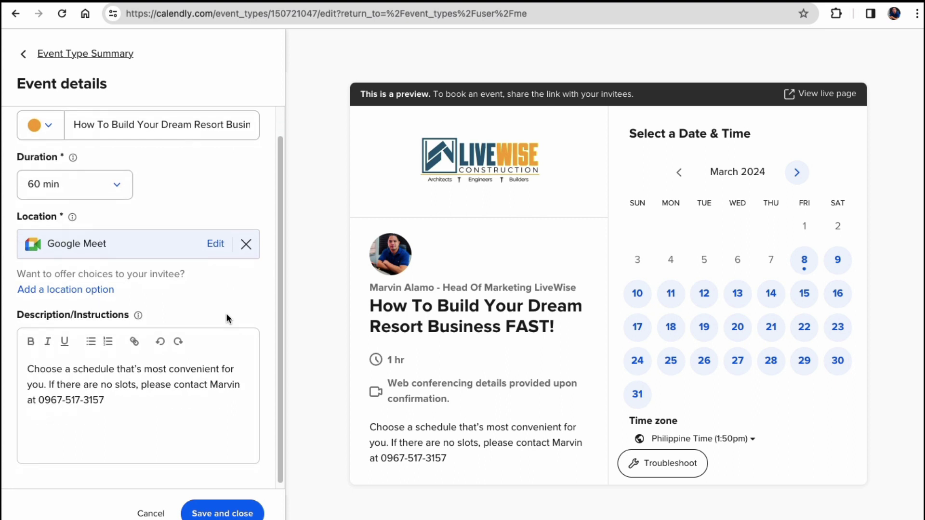
{"action": "scroll", "coordinate": [226, 332], "scroll_direction": "down", "scroll_amount": 1}
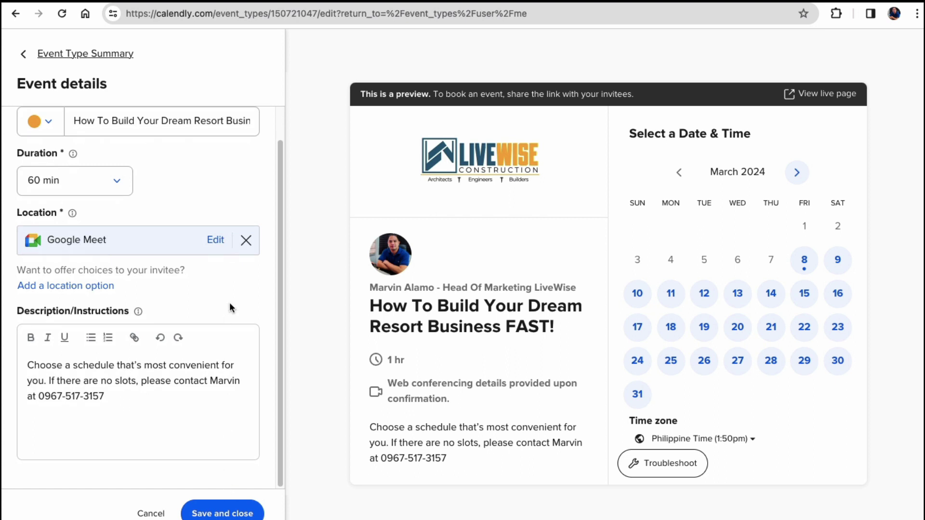
{"action": "scroll", "coordinate": [229, 302], "scroll_direction": "up", "scroll_amount": 2}
{"action": "left_click", "coordinate": [24, 54]}
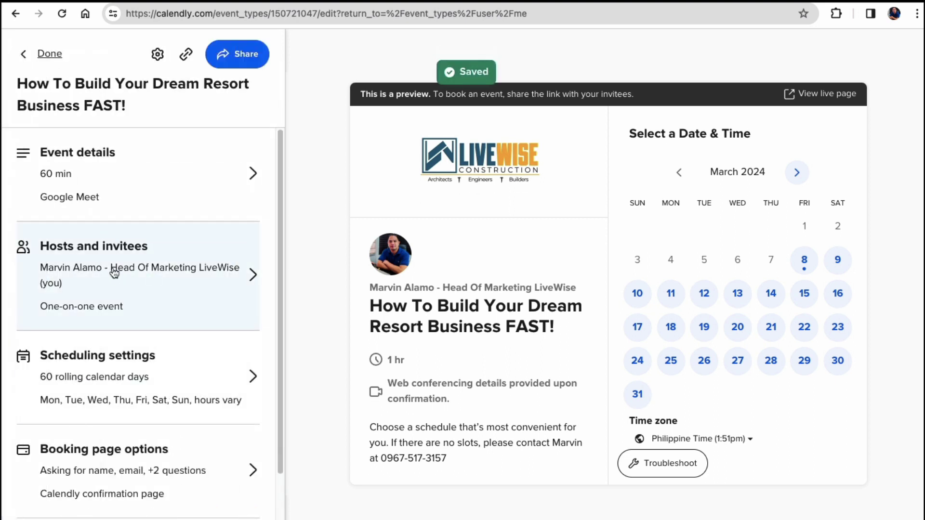
Step: Look through the event's hosts and invitees options and its scheduling settings, and return to the event type summary
{"action": "left_click", "coordinate": [200, 299]}
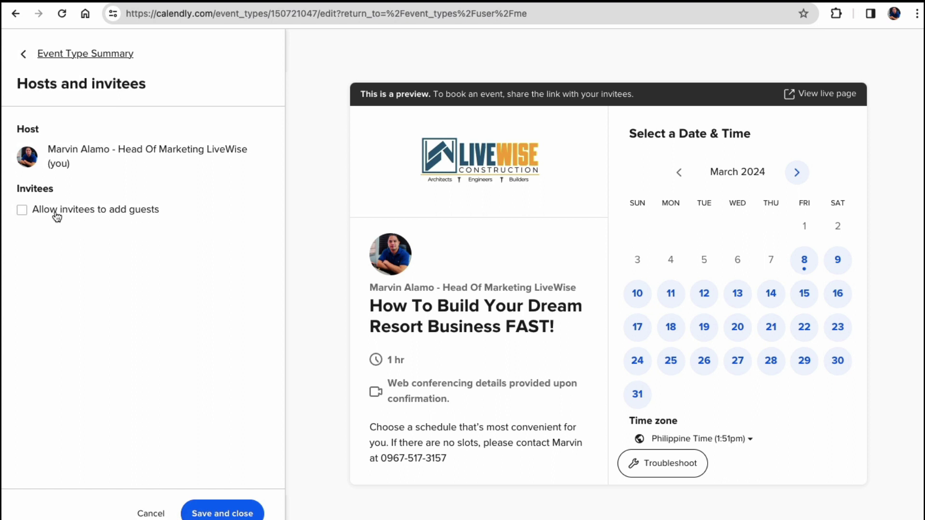
{"action": "left_click", "coordinate": [22, 54]}
{"action": "scroll", "coordinate": [147, 378], "scroll_direction": "down", "scroll_amount": 2}
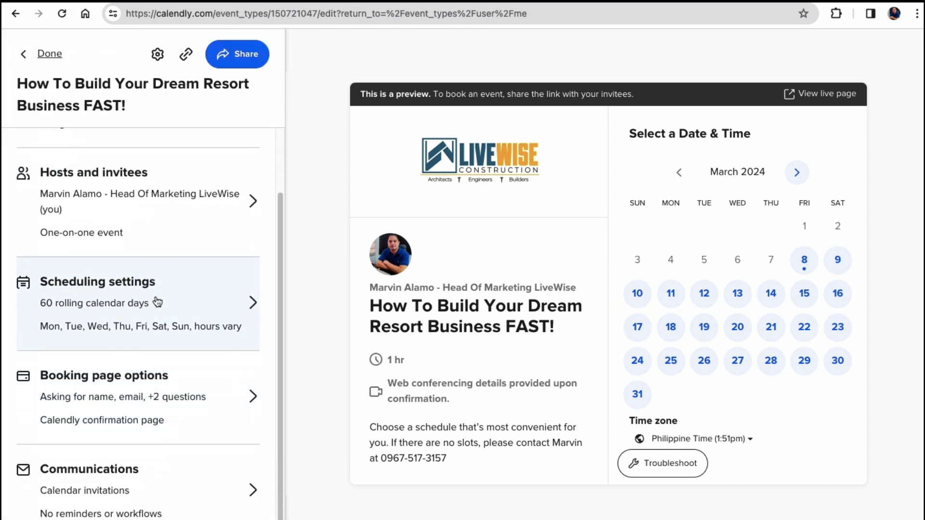
{"action": "left_click", "coordinate": [155, 301]}
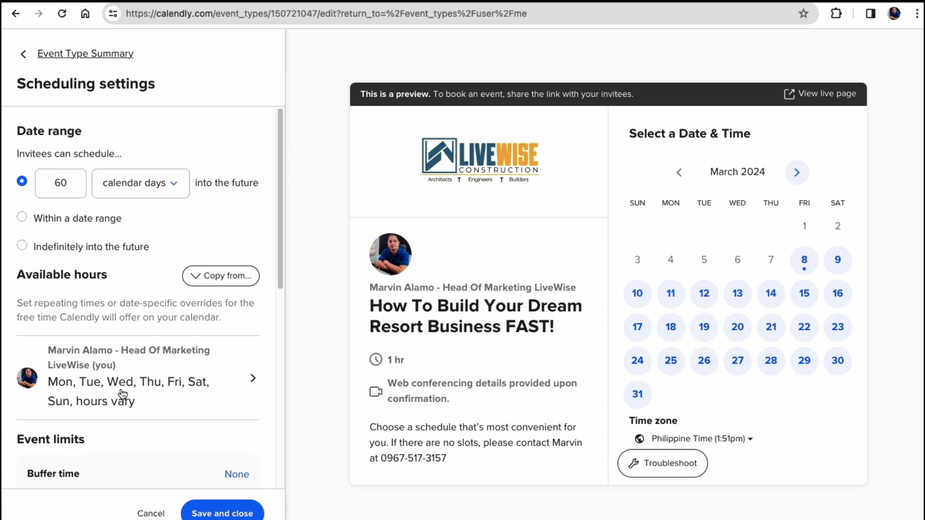
{"action": "scroll", "coordinate": [124, 396], "scroll_direction": "down", "scroll_amount": 5}
{"action": "scroll", "coordinate": [122, 394], "scroll_direction": "up", "scroll_amount": 5}
{"action": "left_click", "coordinate": [21, 59]}
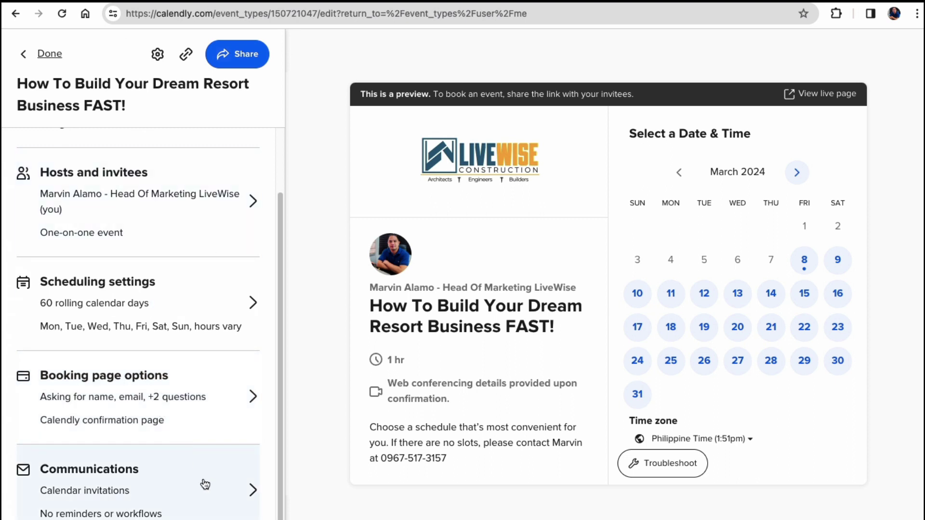
Step: Preview the live booking page, select the Wednesday, March 13 slot at 9:45am, examine the invitee details form and close the page
{"action": "left_click", "coordinate": [813, 94]}
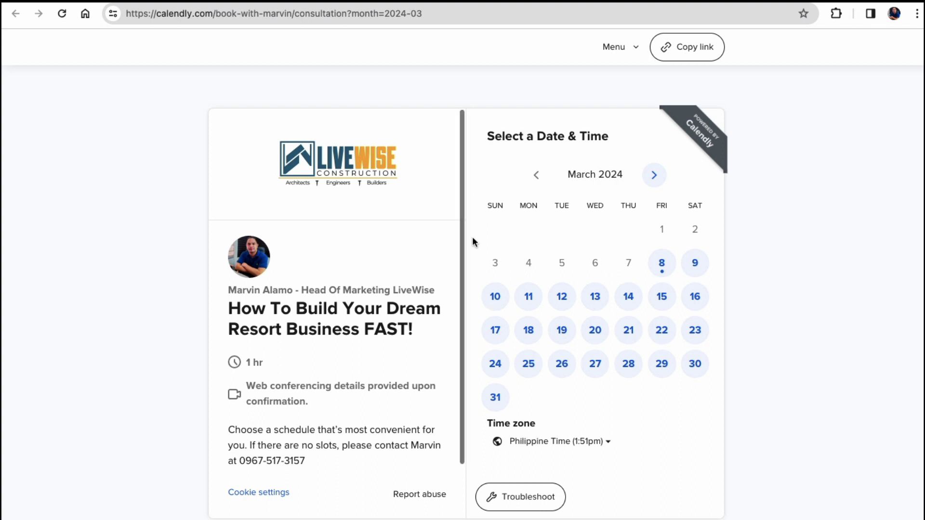
{"action": "scroll", "coordinate": [458, 302], "scroll_direction": "down", "scroll_amount": 1}
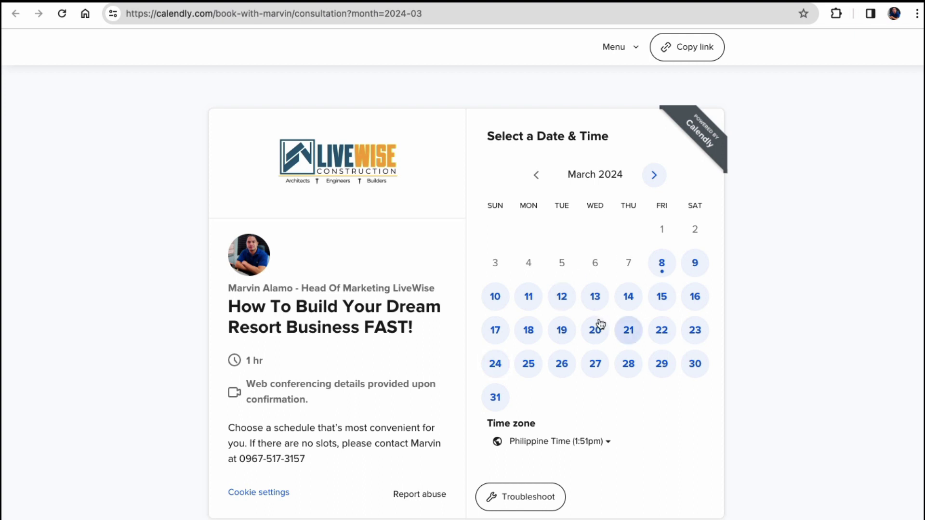
{"action": "left_click", "coordinate": [594, 297]}
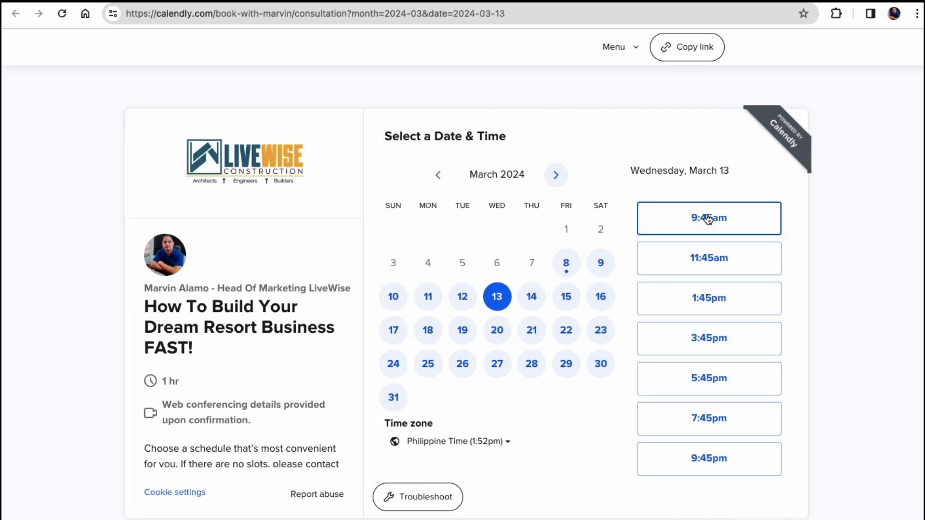
{"action": "left_click", "coordinate": [707, 219]}
{"action": "left_click", "coordinate": [742, 221]}
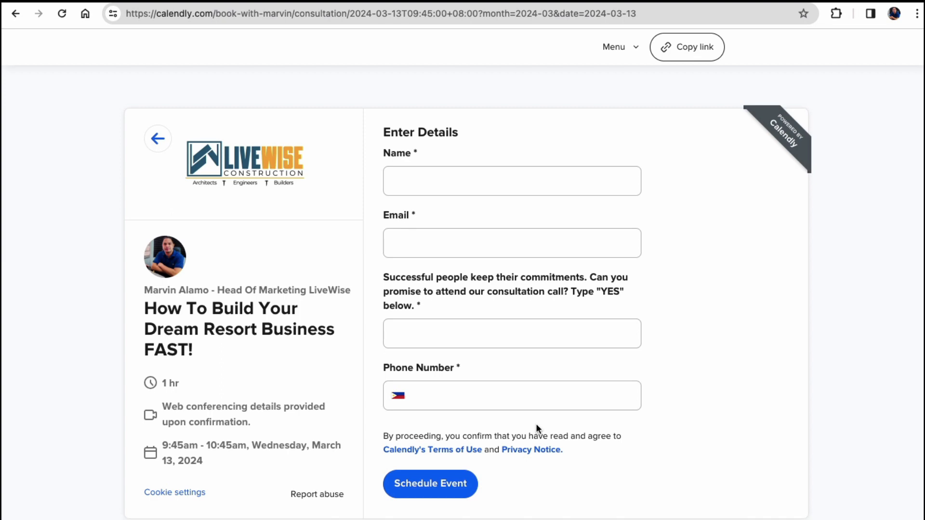
{"action": "left_click", "coordinate": [789, 1]}
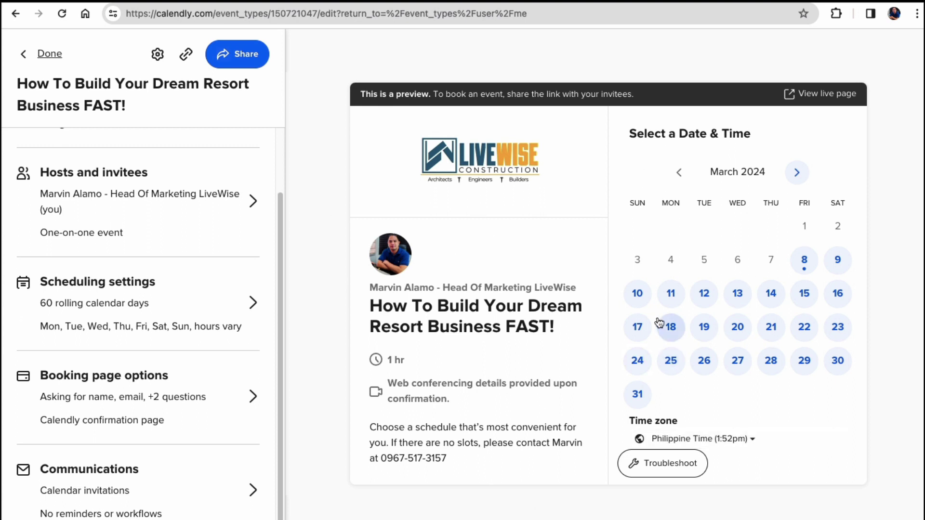
Step: Finish editing the event type and generate its website embed code using the Inline Embed option
{"action": "left_click", "coordinate": [45, 54]}
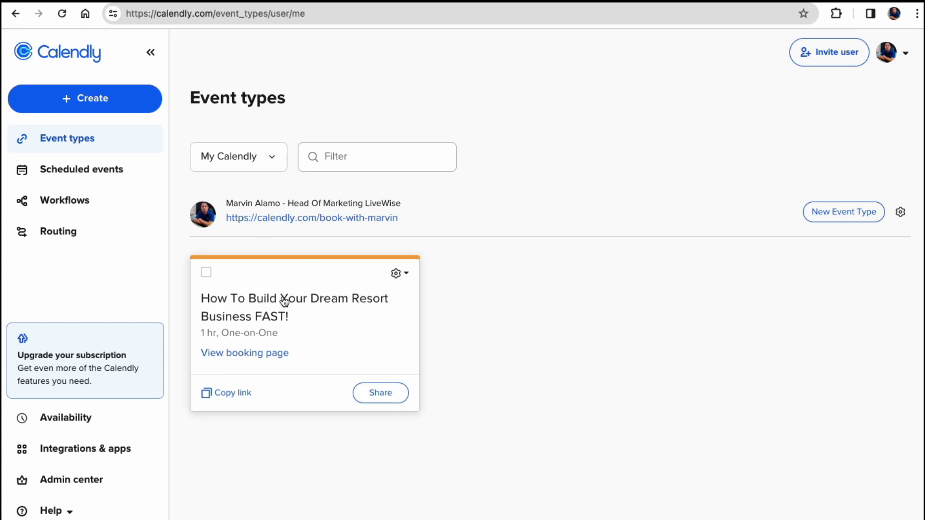
{"action": "left_click", "coordinate": [384, 402]}
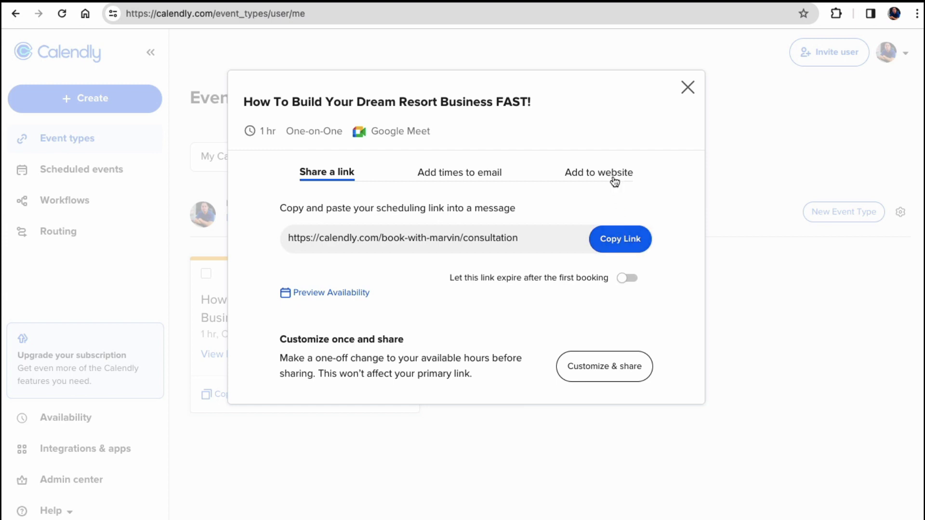
{"action": "left_click", "coordinate": [581, 181]}
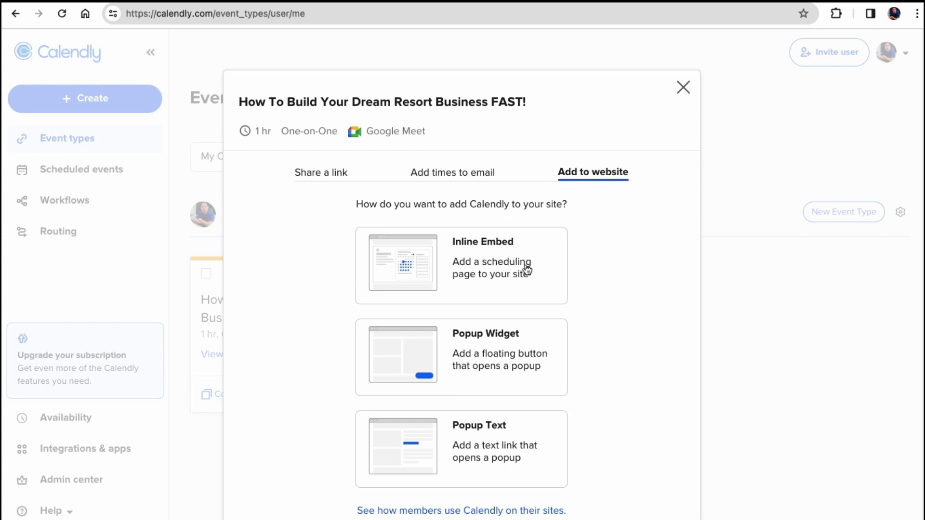
{"action": "left_click", "coordinate": [491, 264]}
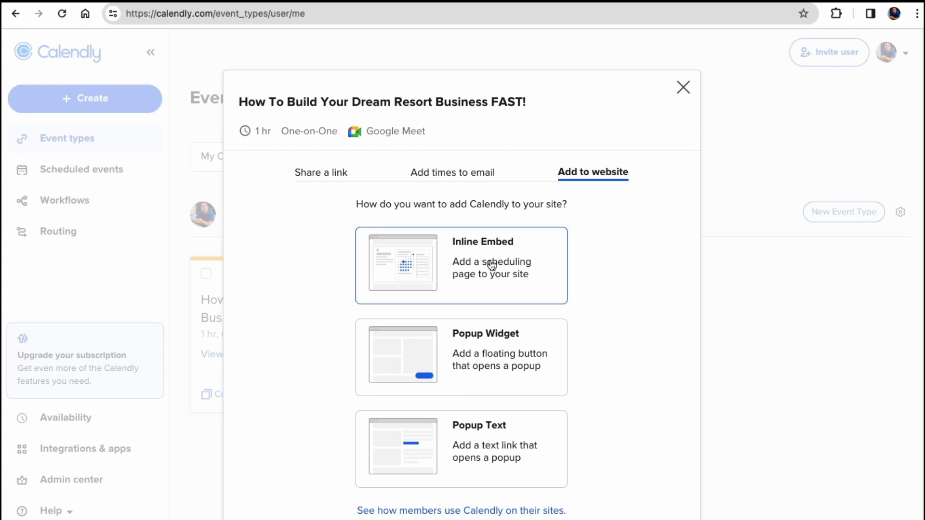
{"action": "scroll", "coordinate": [499, 267], "scroll_direction": "down", "scroll_amount": 2}
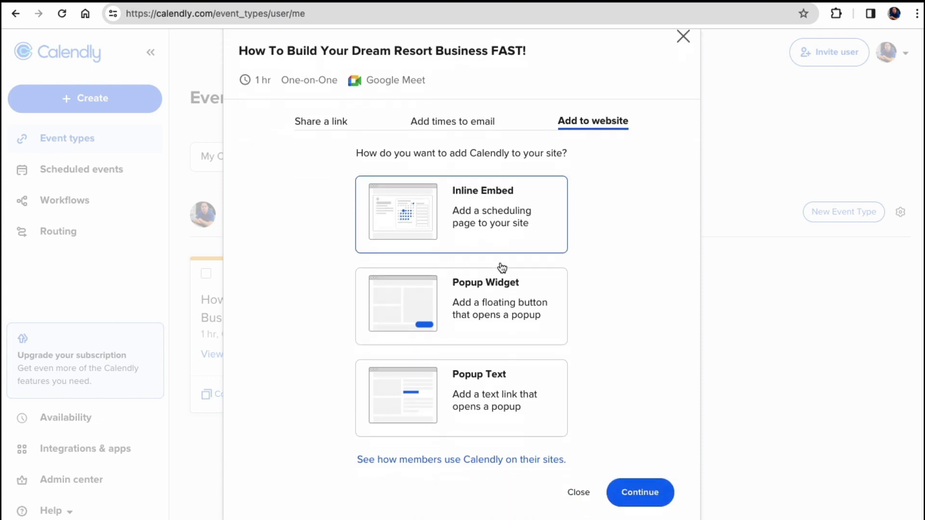
{"action": "left_click", "coordinate": [638, 495]}
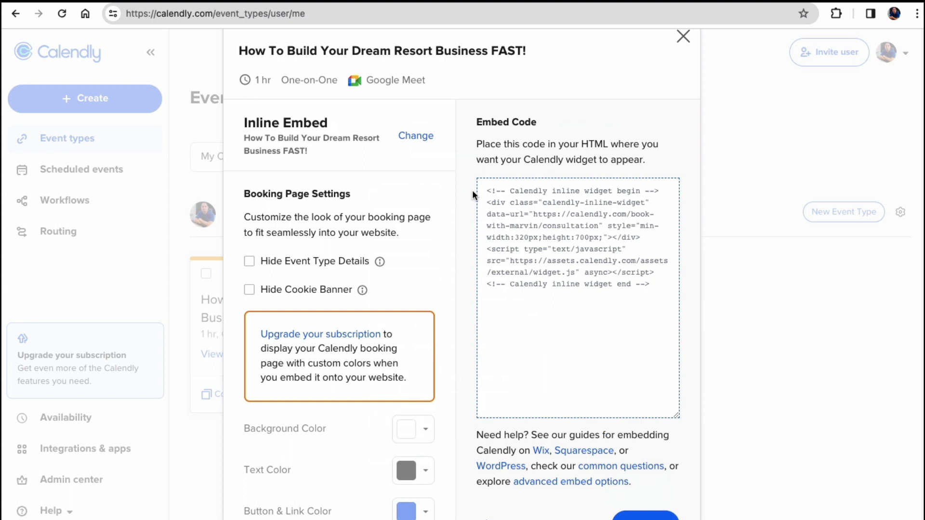
Step: Copy the inline embed code and switch to the WordPress dashboard of LiveWiseOfficial
{"action": "left_click_drag", "start_coordinate": [483, 188], "coordinate": [668, 301]}
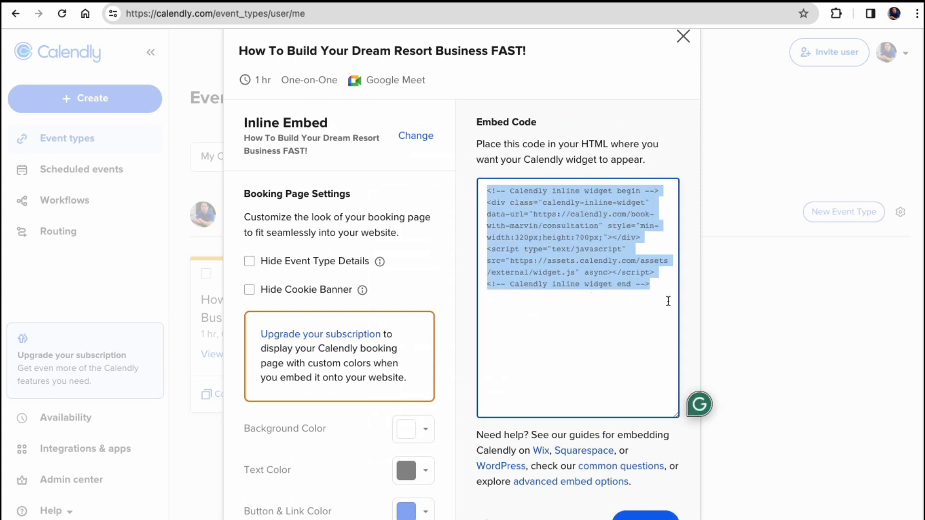
{"action": "left_click", "coordinate": [668, 301]}
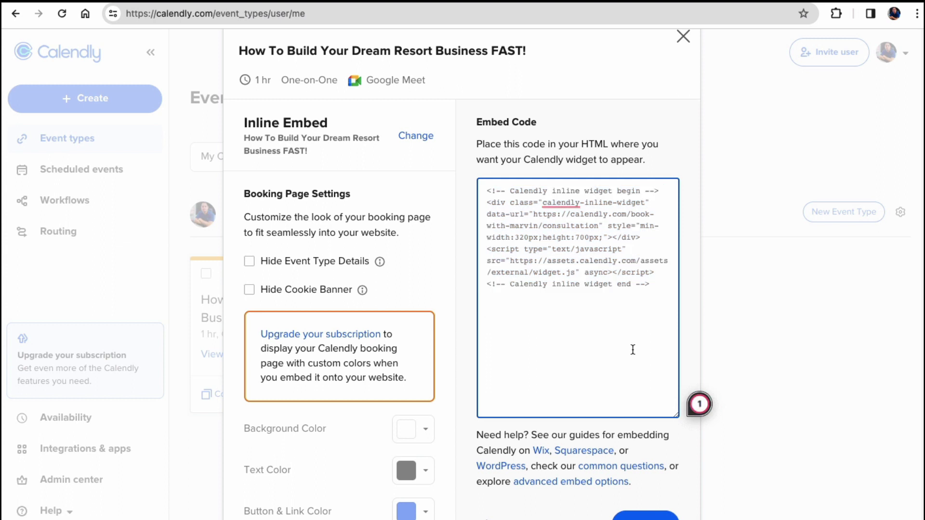
{"action": "scroll", "coordinate": [633, 350], "scroll_direction": "down", "scroll_amount": 1}
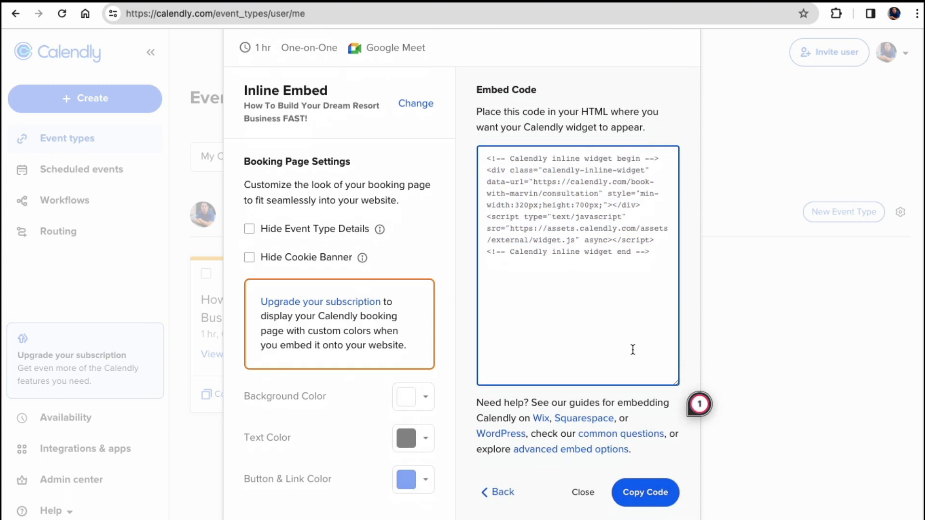
{"action": "left_click", "coordinate": [645, 491]}
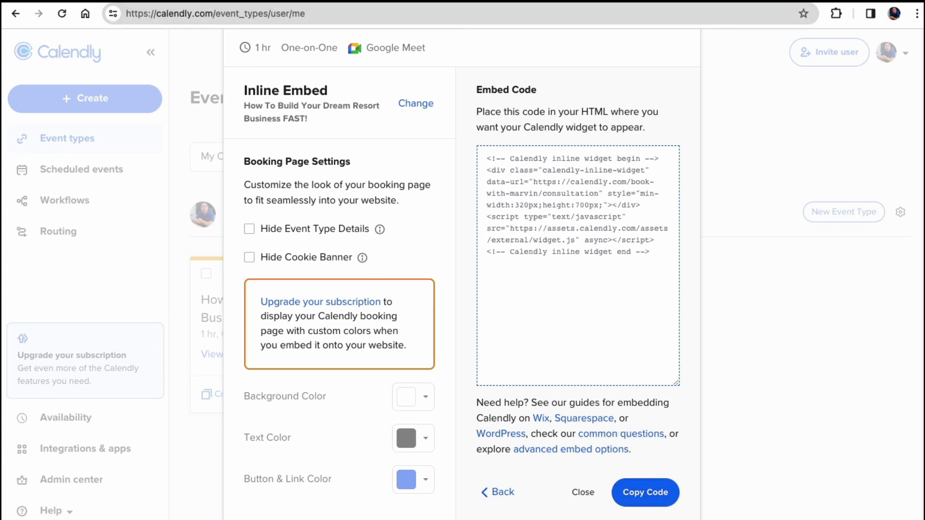
{"action": "left_click", "coordinate": [476, 1]}
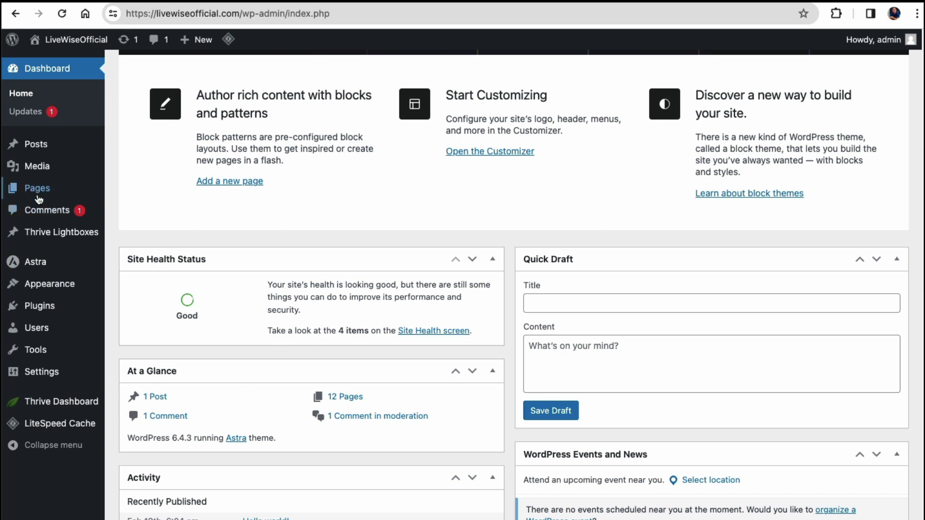
Step: Create a new WordPress page titled "calendar" and publish it
{"action": "mouse_move", "coordinate": [41, 192]}
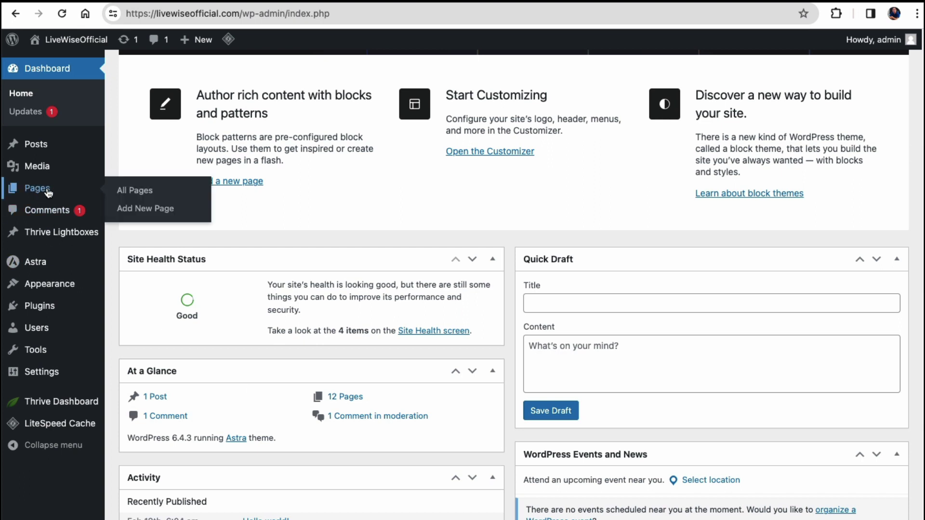
{"action": "left_click", "coordinate": [136, 210]}
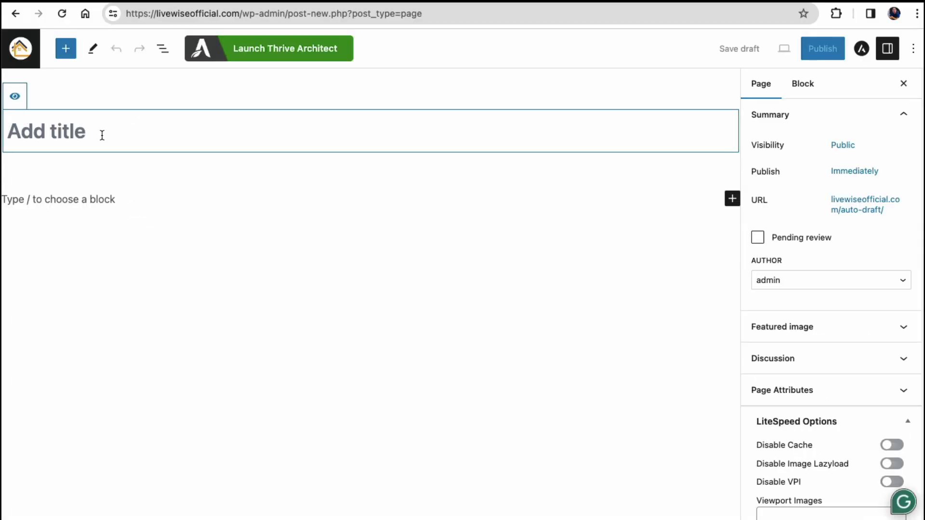
{"action": "type", "text": "calendar"}
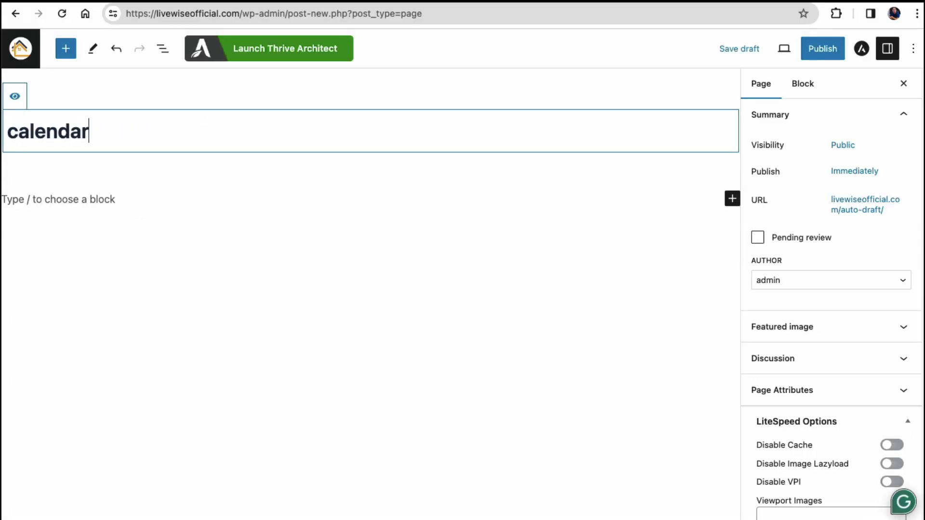
{"action": "left_click", "coordinate": [825, 53]}
{"action": "left_click", "coordinate": [799, 57]}
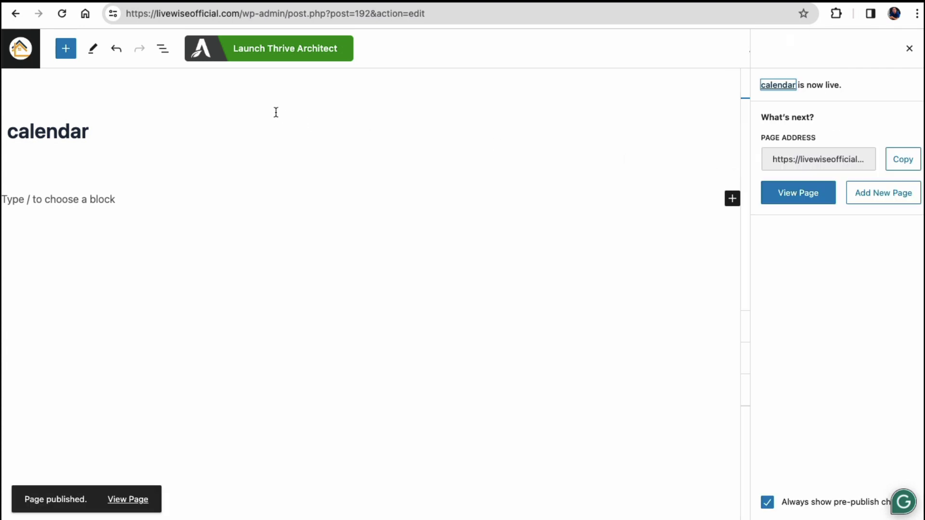
Step: Launch Thrive Architect for the page and apply the pre-built "Blank Page – Styled" landing page template
{"action": "left_click", "coordinate": [289, 58]}
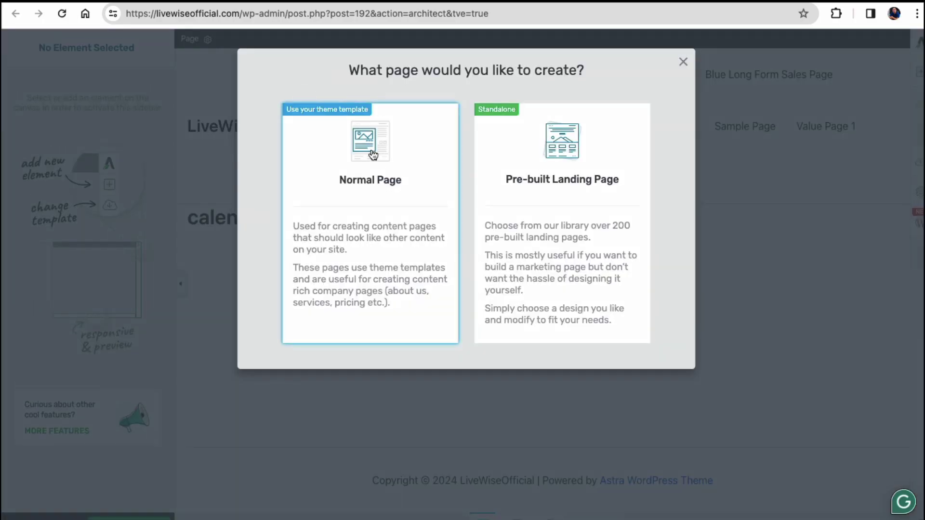
{"action": "left_click", "coordinate": [596, 242]}
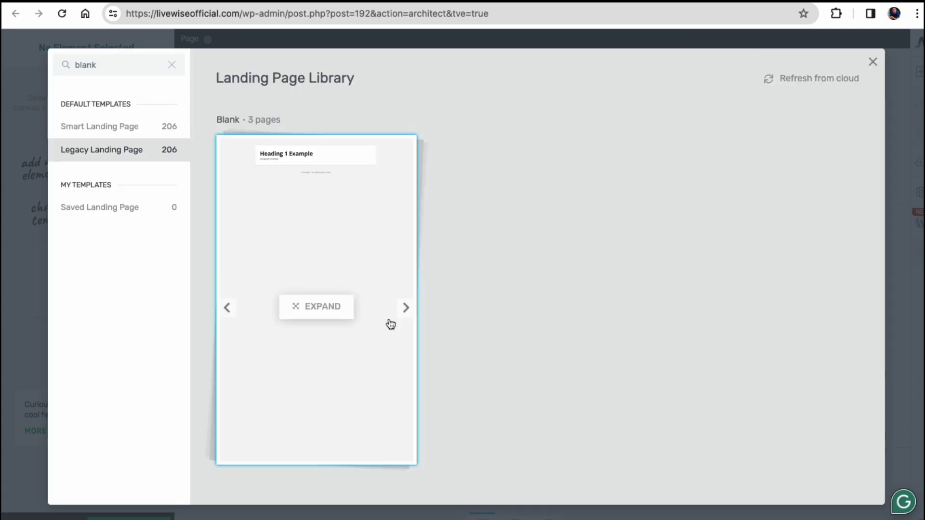
{"action": "left_click", "coordinate": [336, 258]}
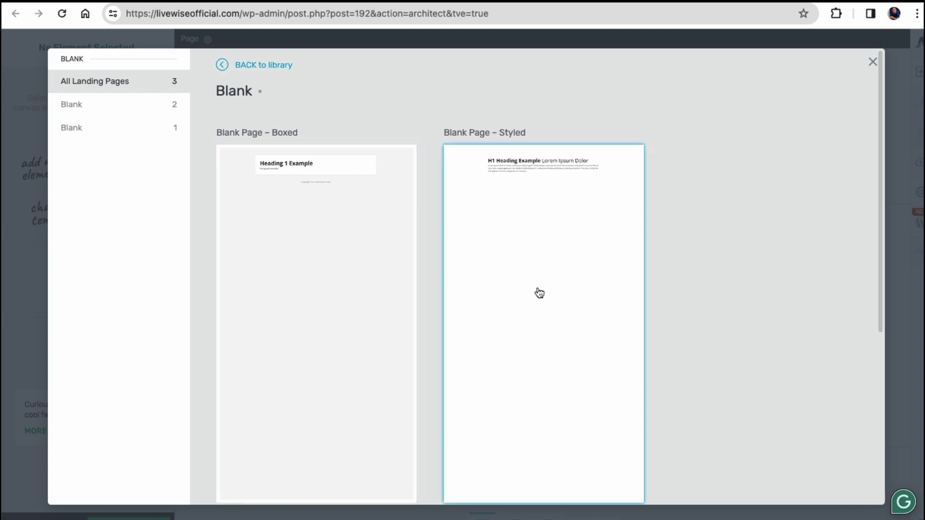
{"action": "left_click", "coordinate": [77, 104]}
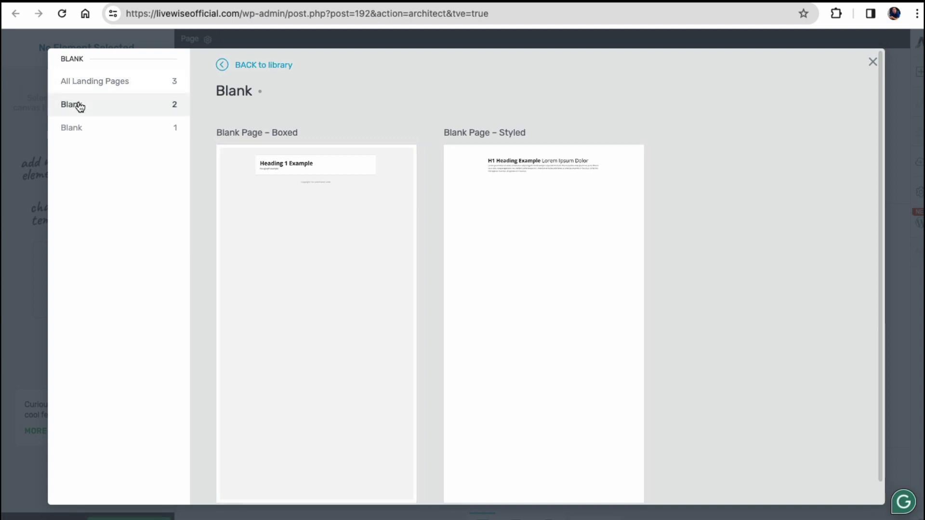
{"action": "left_click", "coordinate": [552, 306]}
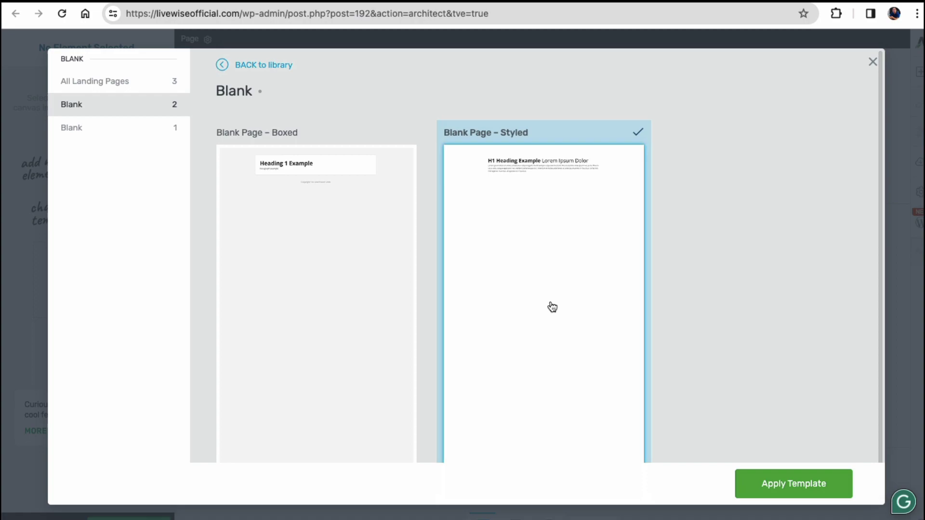
{"action": "left_click", "coordinate": [795, 483]}
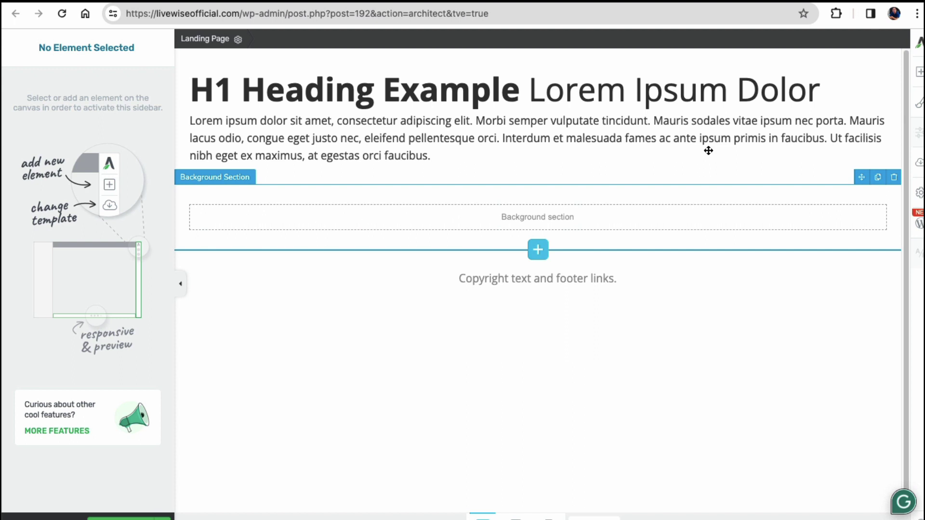
Step: Add a Custom HTML element to the empty background section below the intro text
{"action": "left_click", "coordinate": [919, 74]}
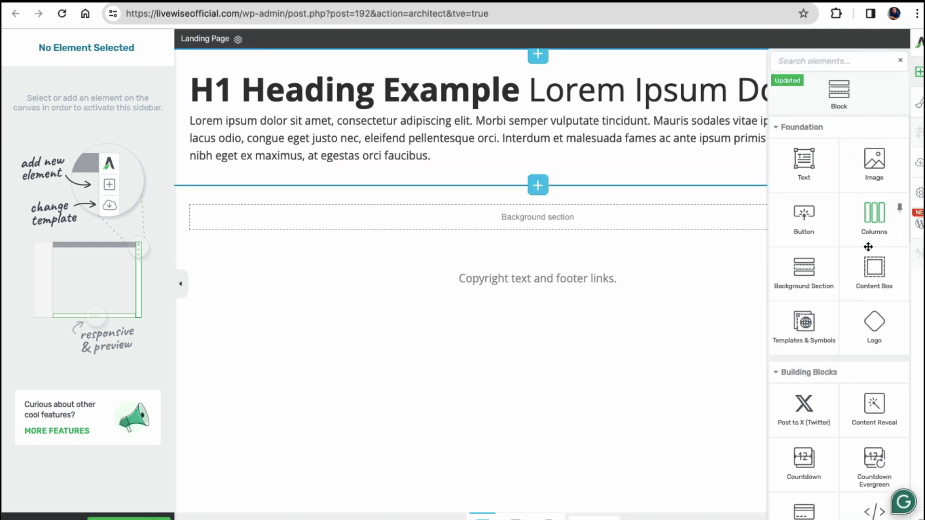
{"action": "scroll", "coordinate": [866, 267], "scroll_direction": "down", "scroll_amount": 1}
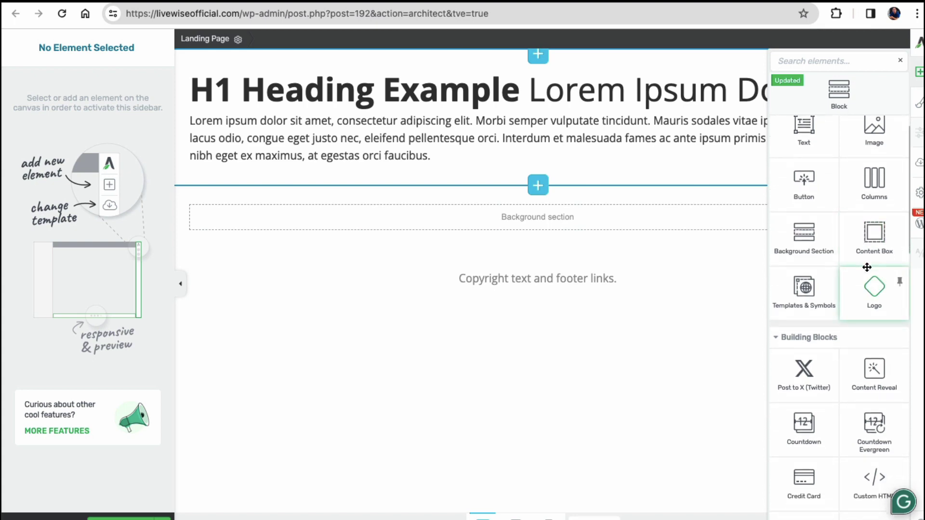
{"action": "scroll", "coordinate": [866, 267], "scroll_direction": "up", "scroll_amount": 1}
{"action": "scroll", "coordinate": [866, 267], "scroll_direction": "down", "scroll_amount": 1}
{"action": "scroll", "coordinate": [866, 267], "scroll_direction": "down", "scroll_amount": 2}
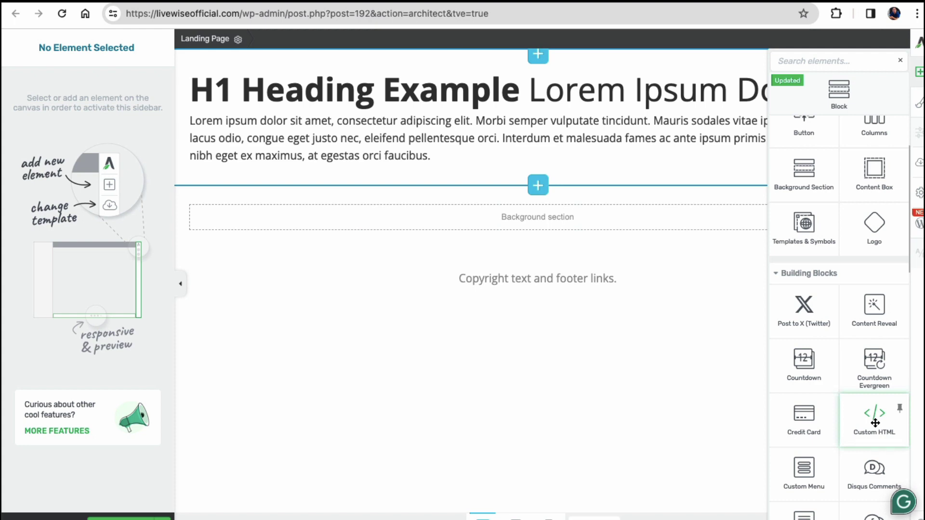
{"action": "left_click_drag", "start_coordinate": [875, 423], "coordinate": [551, 218]}
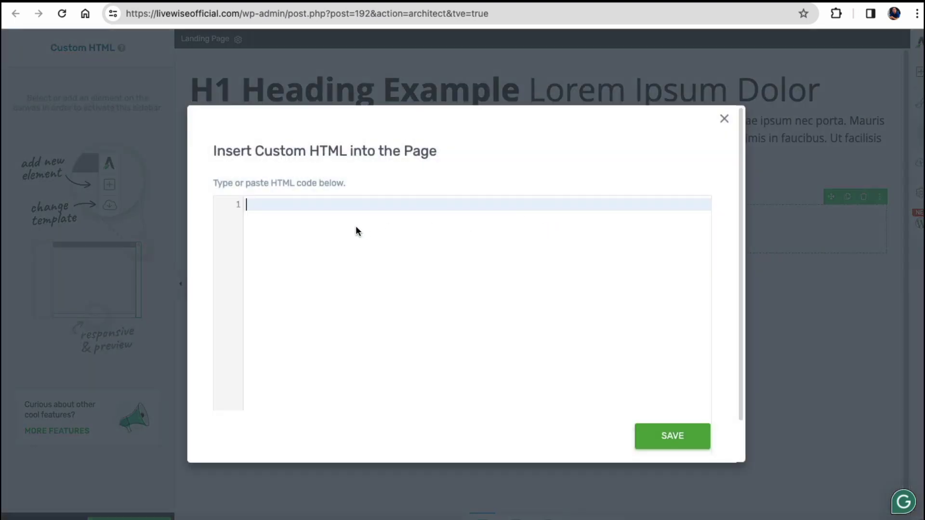
Step: Paste the copied Calendly inline widget code into the Custom HTML element and save the landing page
{"action": "right_click", "coordinate": [312, 205]}
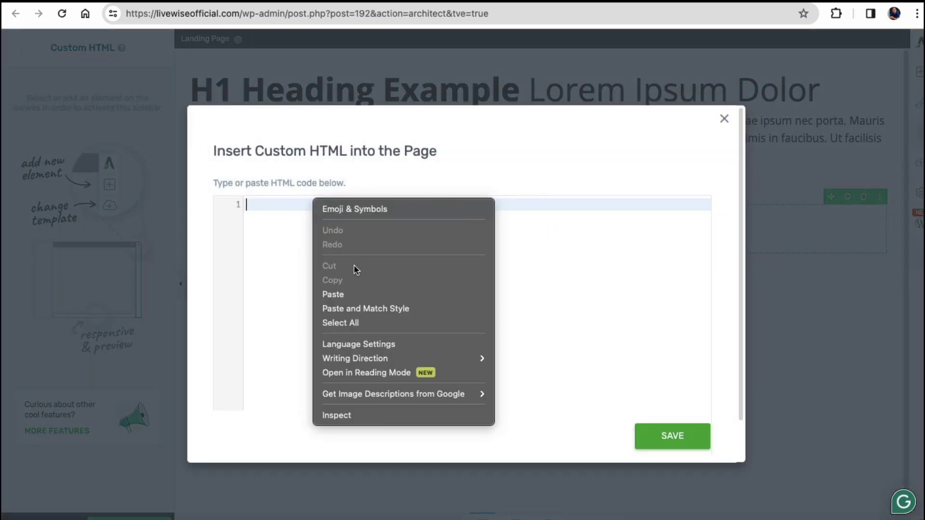
{"action": "left_click", "coordinate": [356, 295]}
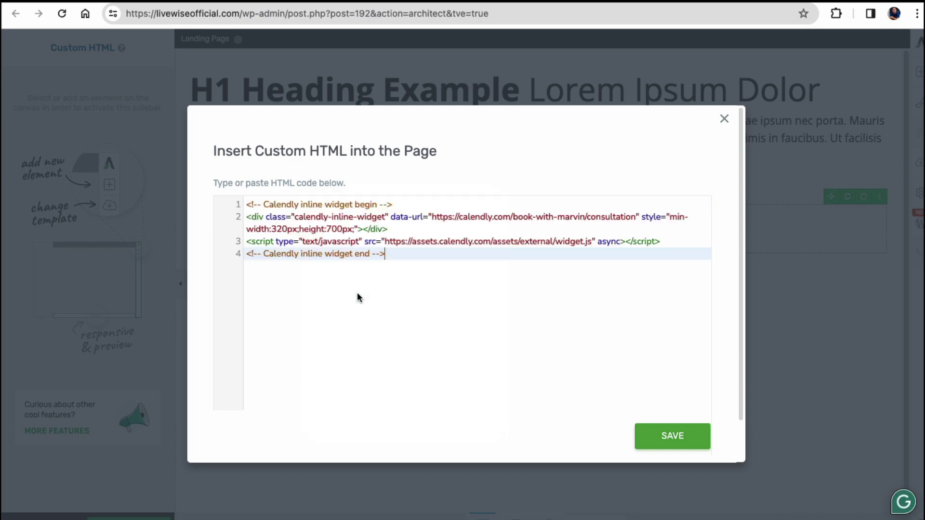
{"action": "left_click", "coordinate": [670, 435]}
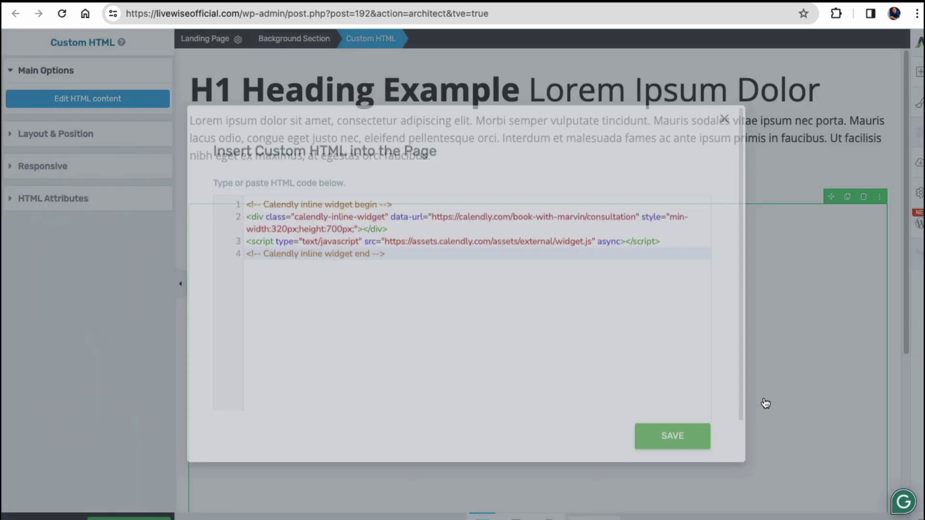
{"action": "scroll", "coordinate": [579, 422], "scroll_direction": "down", "scroll_amount": 5}
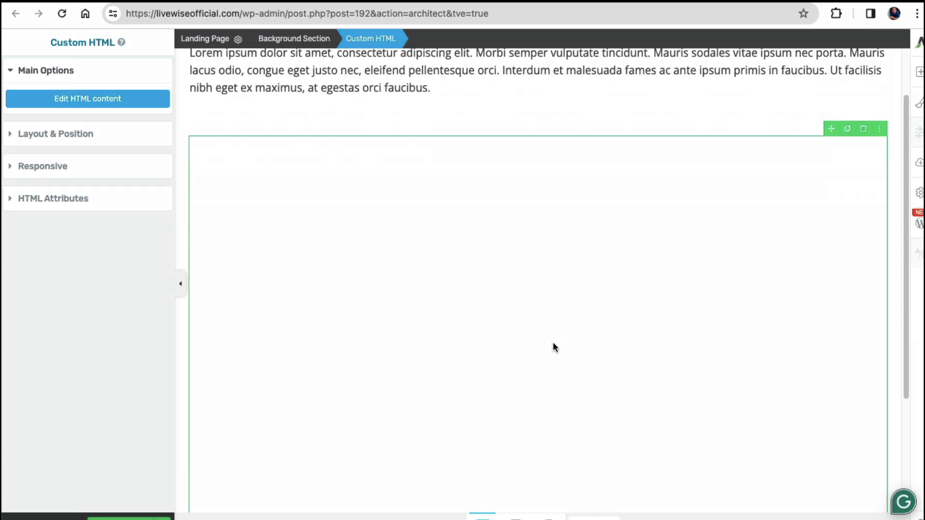
{"action": "scroll", "coordinate": [523, 300], "scroll_direction": "up", "scroll_amount": 4}
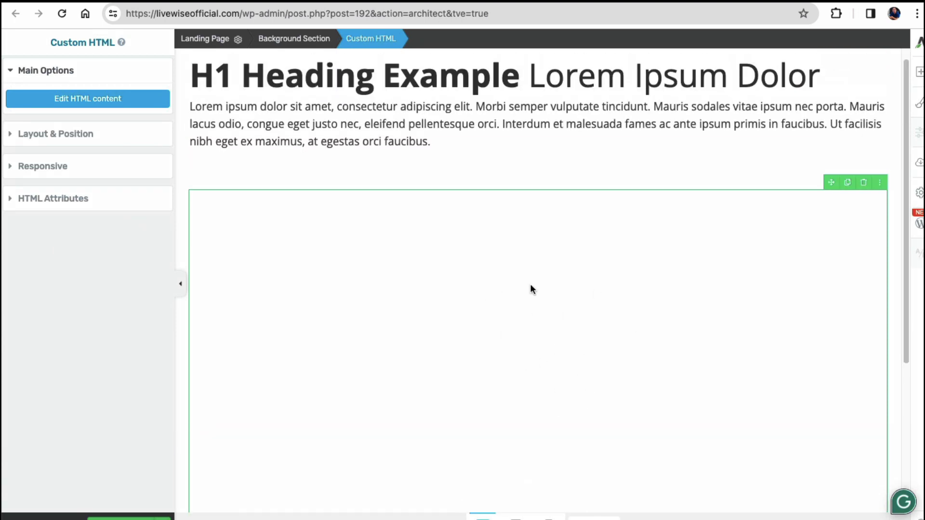
{"action": "scroll", "coordinate": [530, 289], "scroll_direction": "down", "scroll_amount": 3}
{"action": "scroll", "coordinate": [551, 380], "scroll_direction": "up", "scroll_amount": 1}
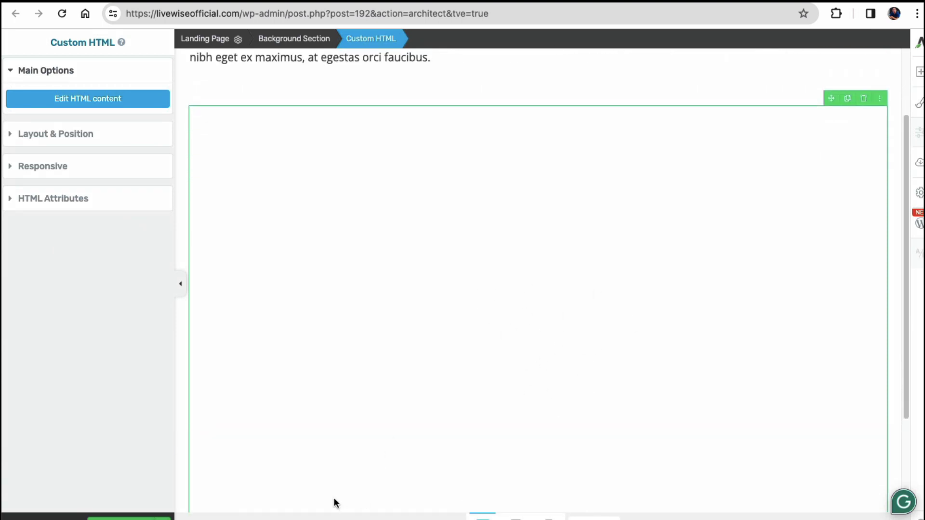
{"action": "left_click", "coordinate": [114, 517]}
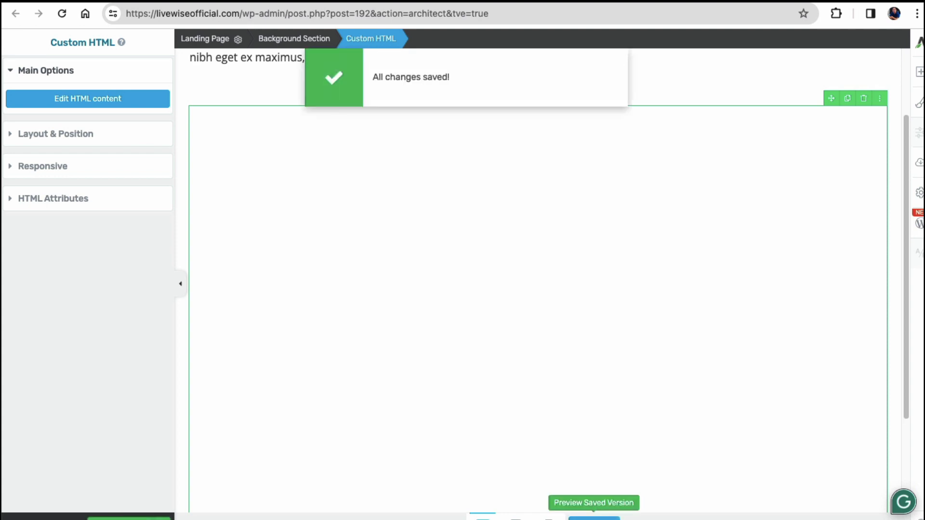
Step: Preview the saved page, examine the embedded Calendly calendar, and return to the Thrive Architect editor
{"action": "left_click", "coordinate": [594, 518]}
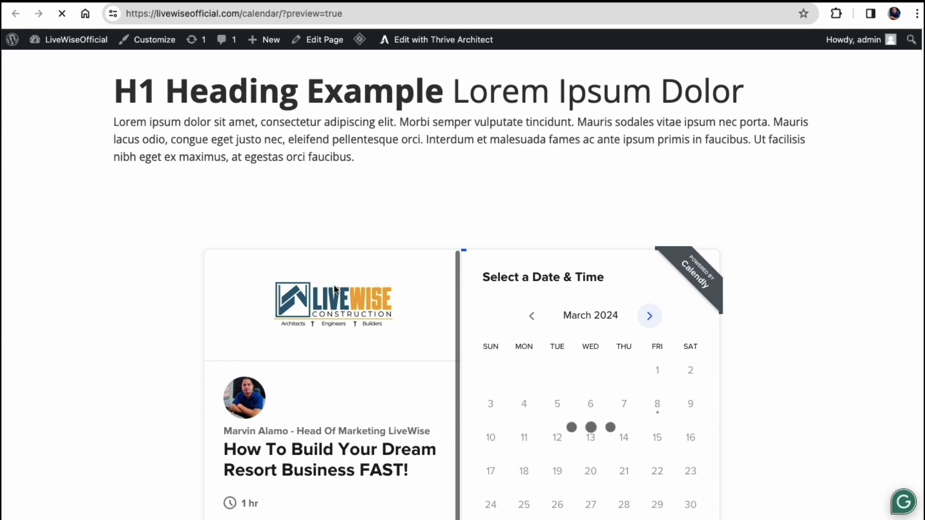
{"action": "scroll", "coordinate": [490, 350], "scroll_direction": "down", "scroll_amount": 4}
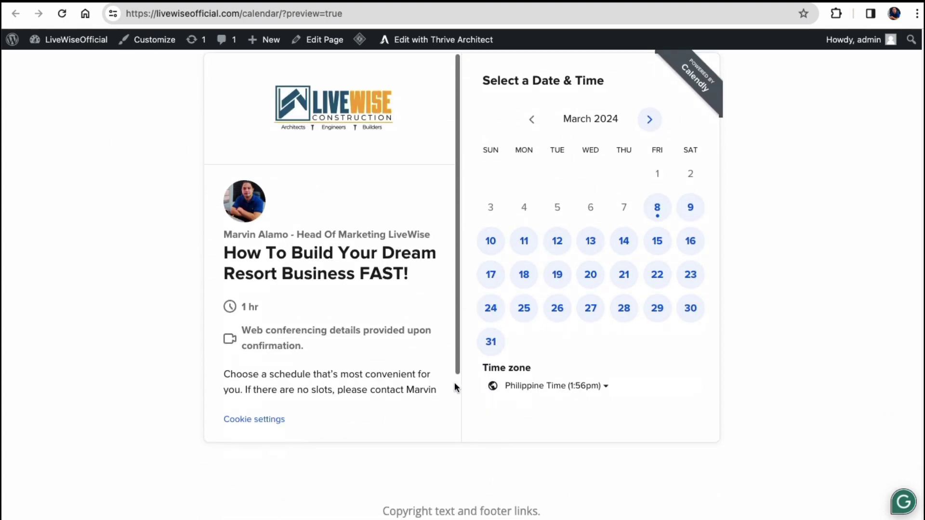
{"action": "scroll", "coordinate": [526, 297], "scroll_direction": "up", "scroll_amount": 4}
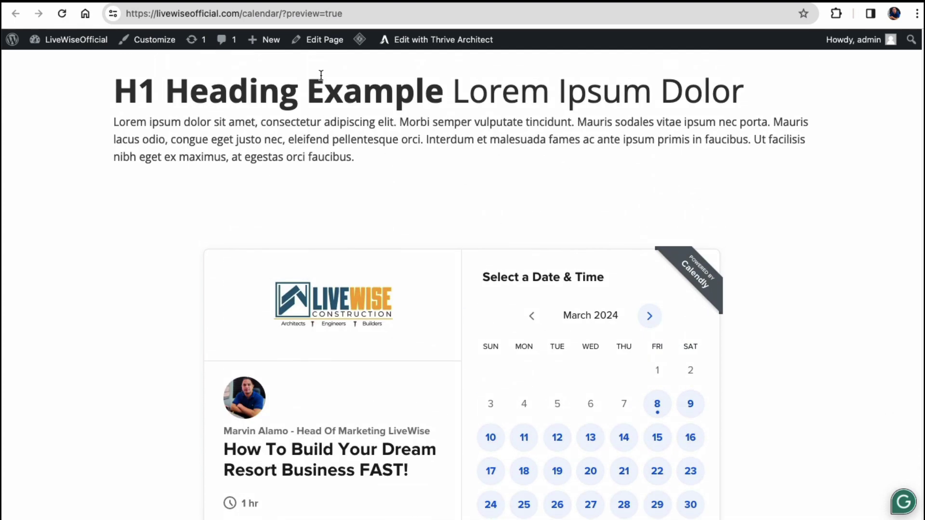
{"action": "left_click", "coordinate": [462, 1]}
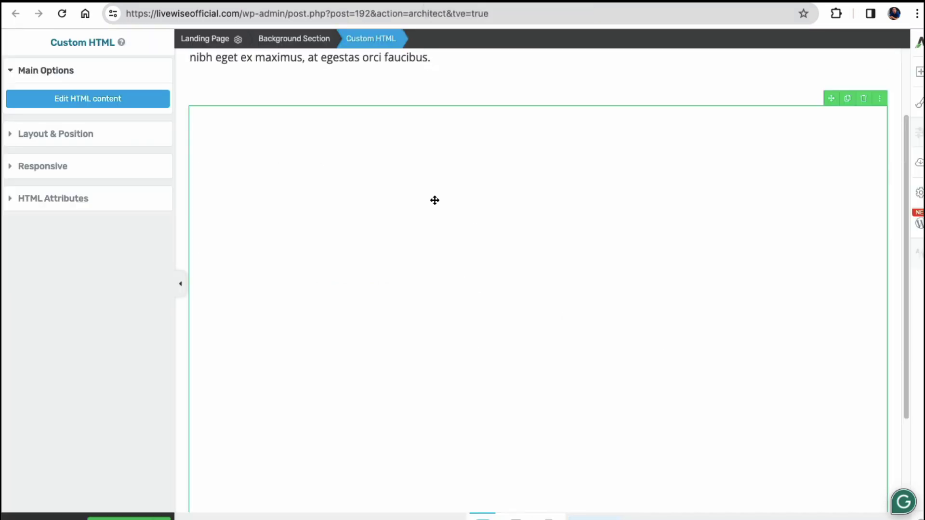
{"action": "scroll", "coordinate": [463, 295], "scroll_direction": "up", "scroll_amount": 2}
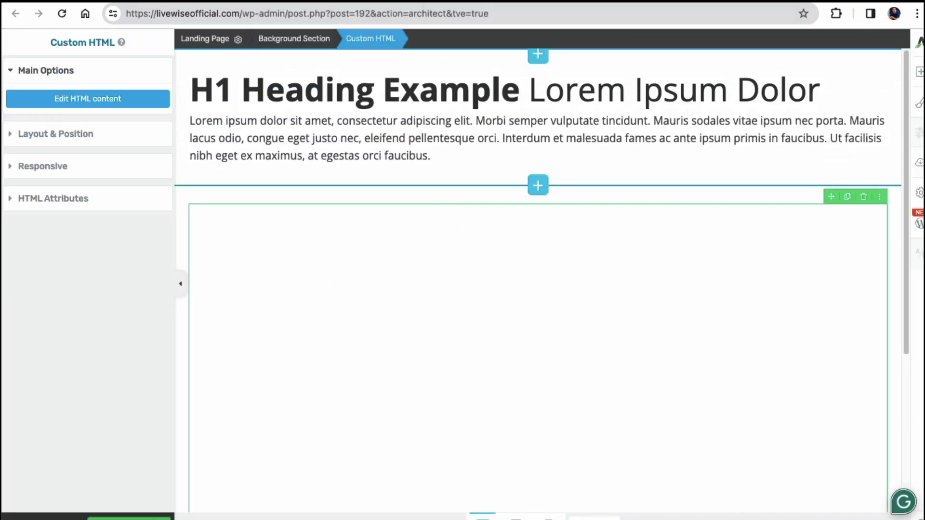
Step: Switch to the alamosocialwave.com calendar page and copy its headline "Last Step: Book Your FREE Call Below"
{"action": "left_click", "coordinate": [762, 1]}
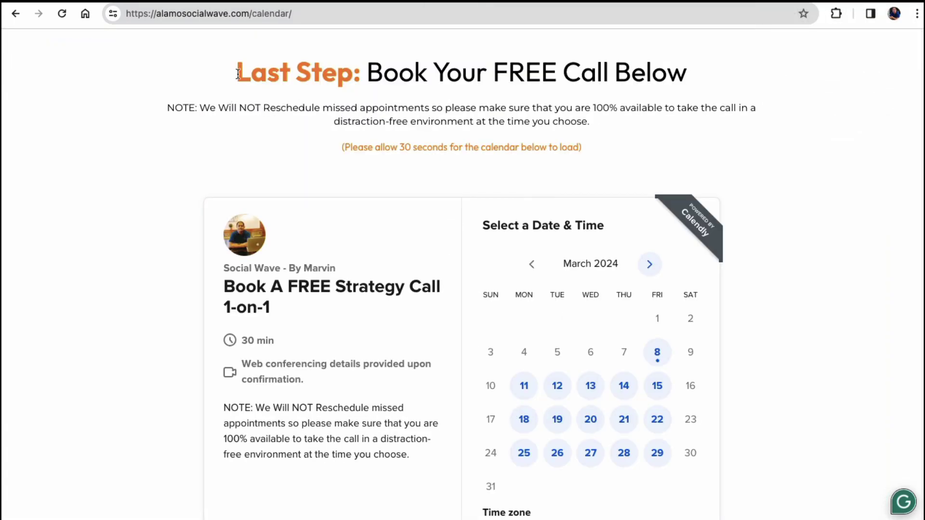
{"action": "left_click_drag", "start_coordinate": [238, 74], "coordinate": [660, 60]}
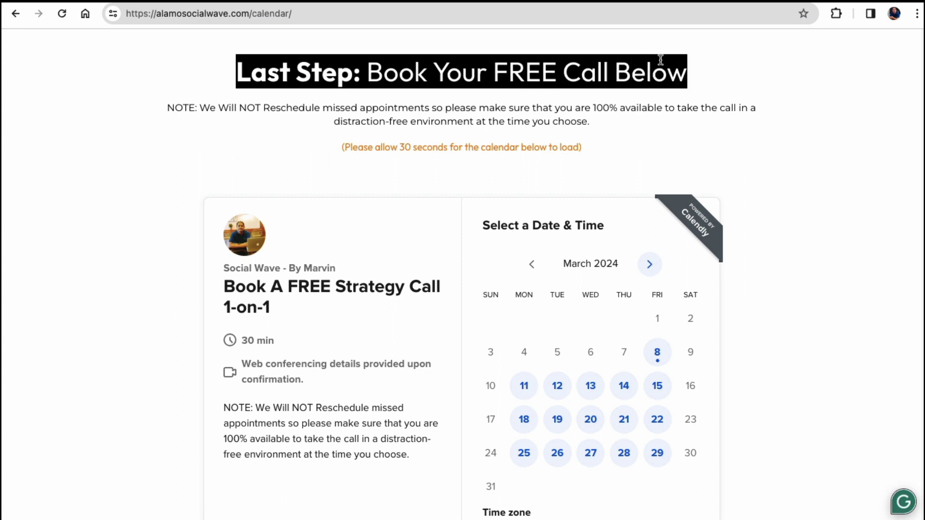
{"action": "right_click", "coordinate": [588, 67]}
{"action": "left_click", "coordinate": [608, 97]}
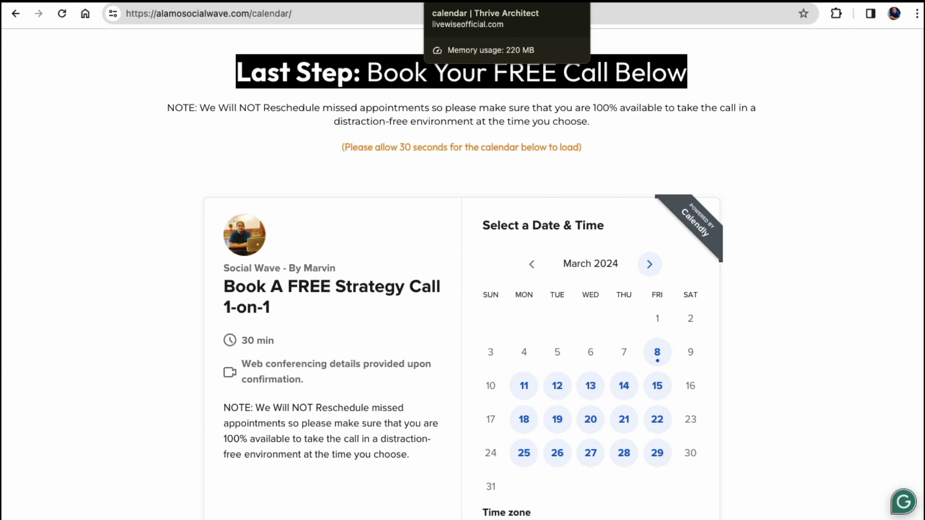
Step: Return to the Thrive Architect editor, replace the H1 heading with "Last Step: Book Your FREE Call Below" and center it
{"action": "left_click", "coordinate": [482, 1]}
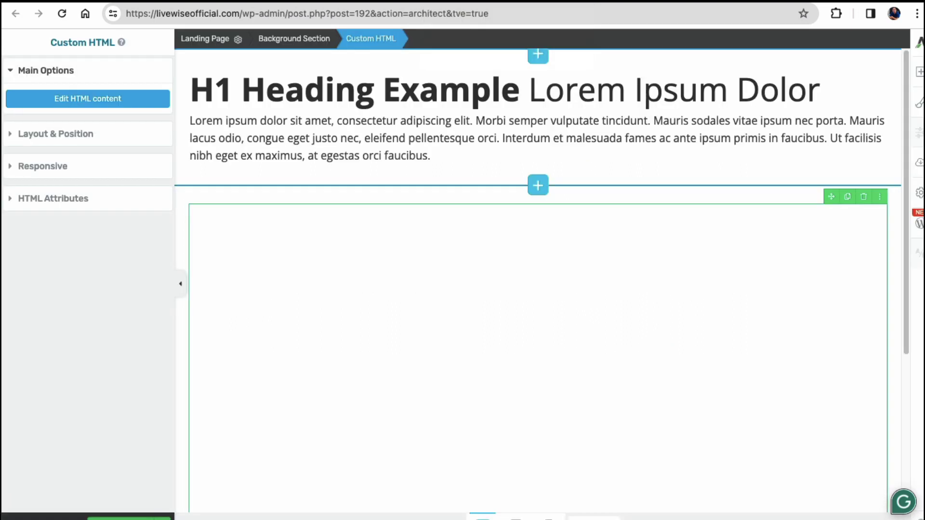
{"action": "left_click", "coordinate": [771, 89]}
{"action": "left_click", "coordinate": [821, 90]}
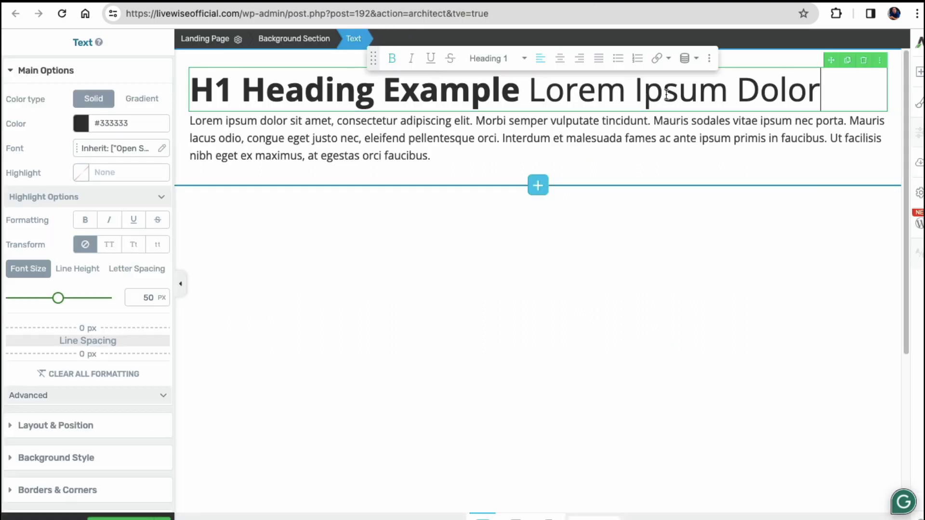
{"action": "left_click_drag", "start_coordinate": [821, 90], "coordinate": [187, 80]}
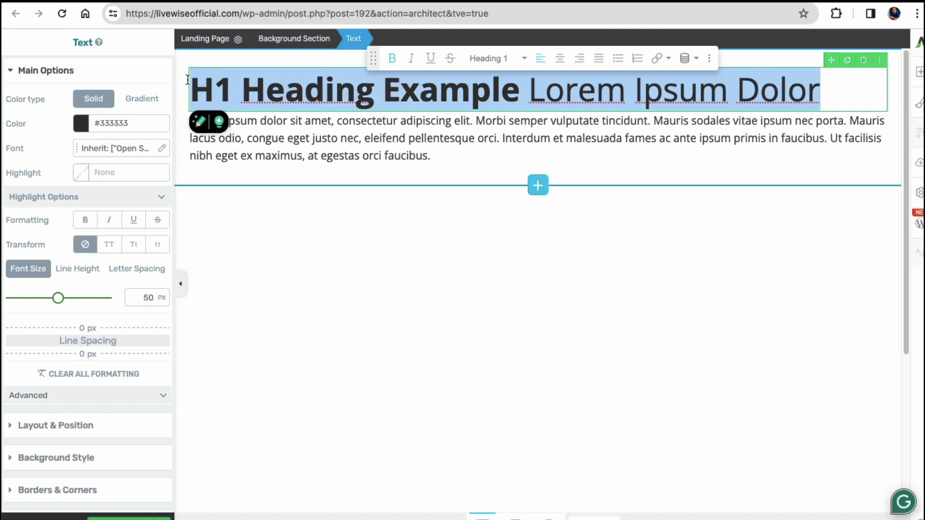
{"action": "key", "text": "ctrl+v"}
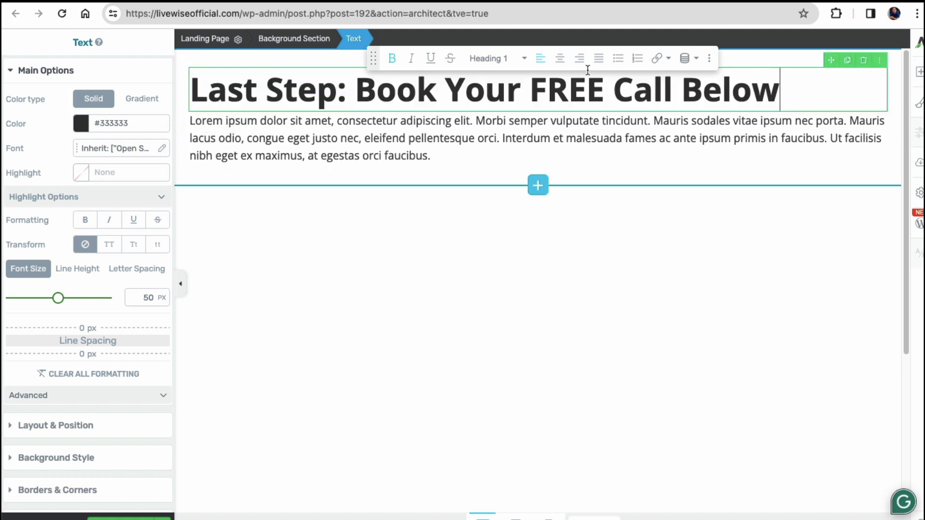
{"action": "left_click", "coordinate": [560, 60]}
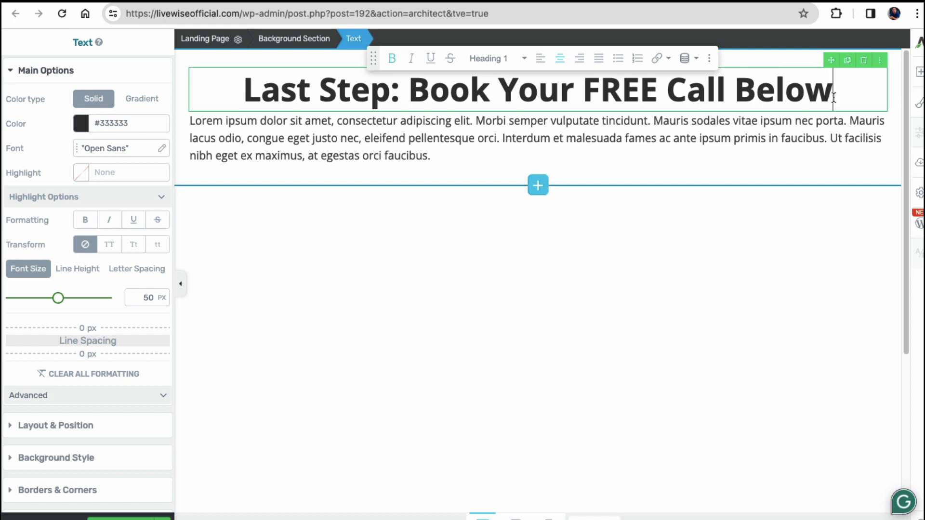
Step: Select the full text of the centered H1 heading for formatting
{"action": "left_click_drag", "start_coordinate": [833, 96], "coordinate": [223, 100]}
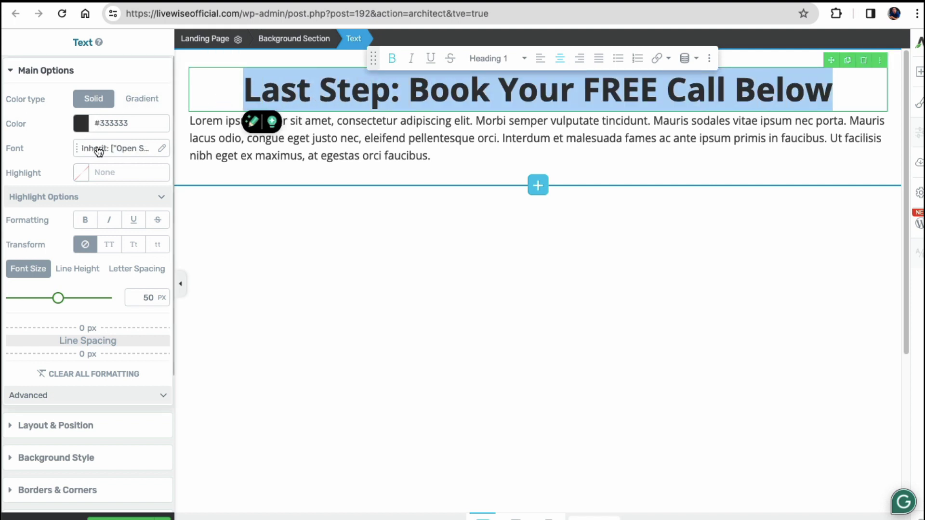